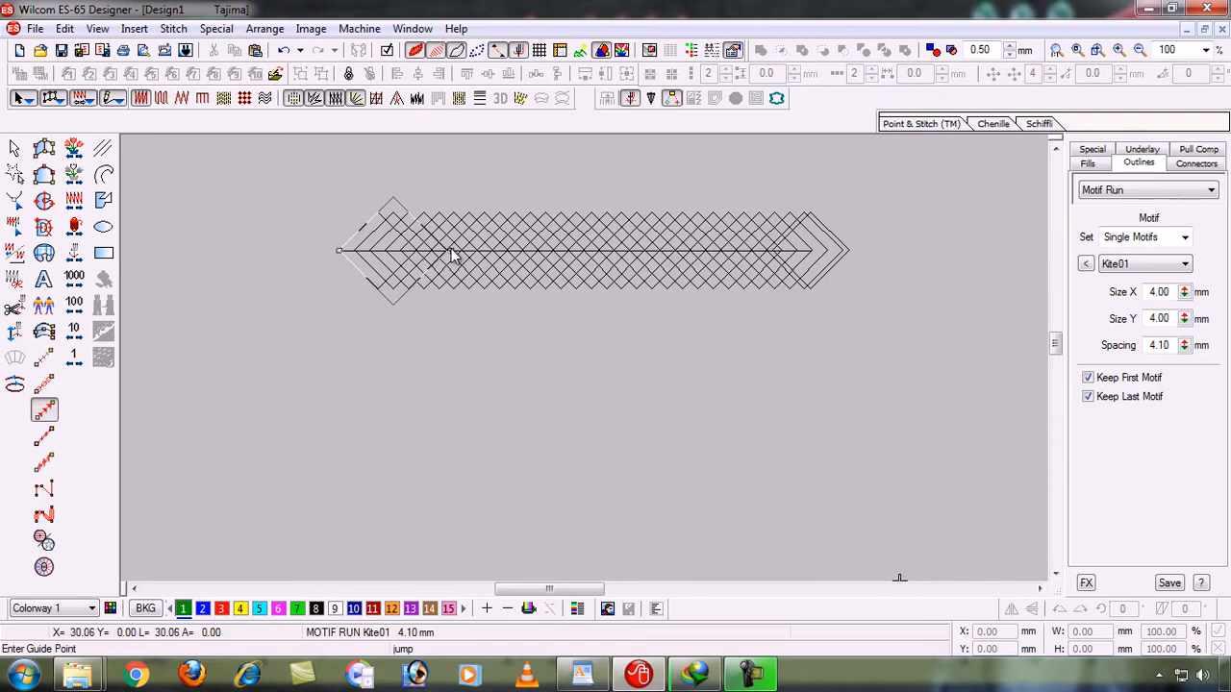
- Finish the upper horizontal motif run by placing the guide point that sizes its Kite01 motifs to about 21 mm
click(581, 244)
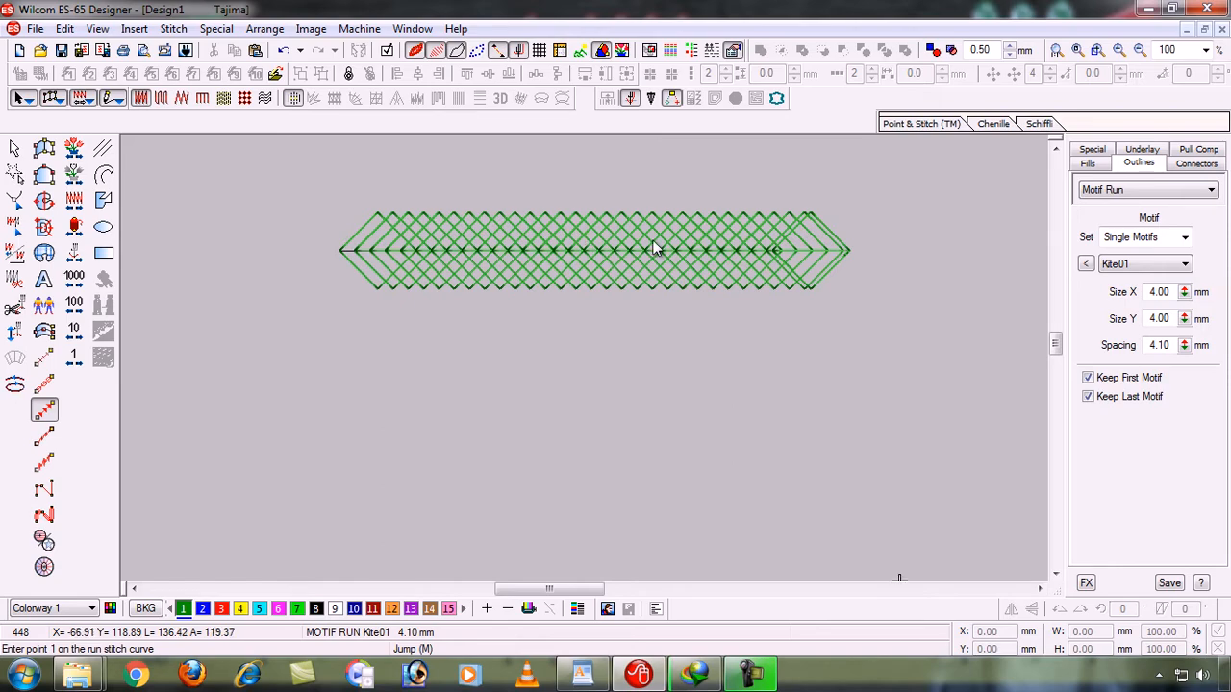
- Draw a second horizontal Kite01 motif run about 128 mm long below the first, sizing its motifs to about 21 mm
click(346, 382)
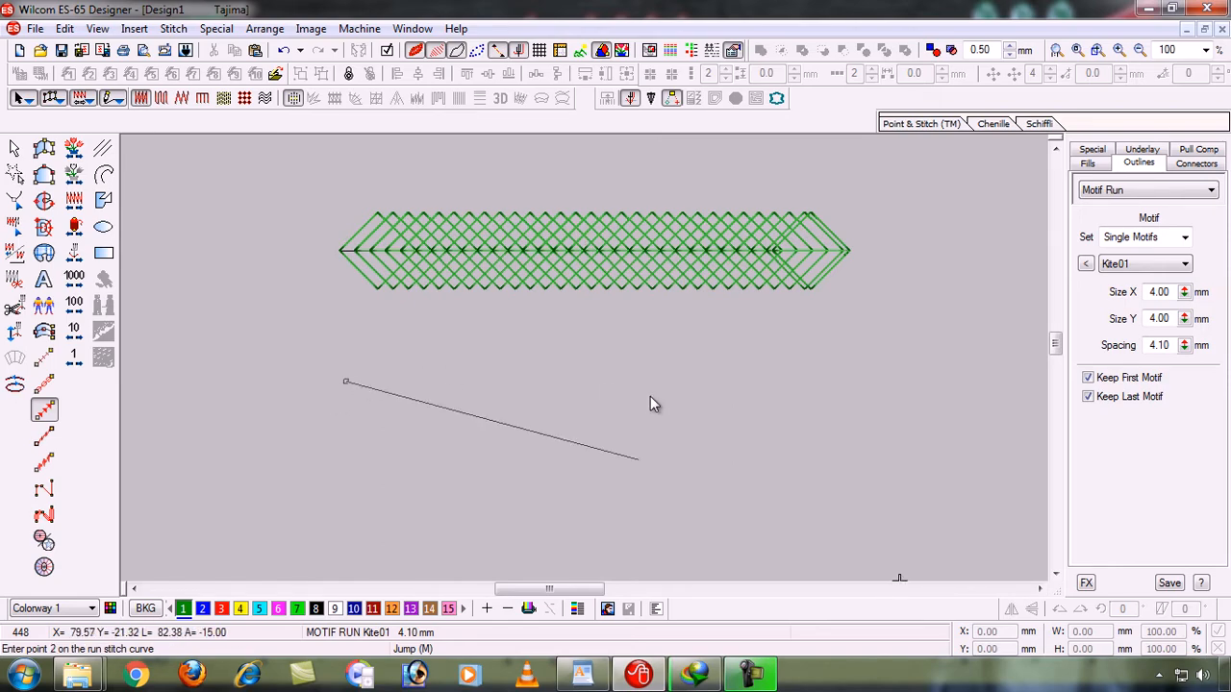
click(819, 348)
key(Return)
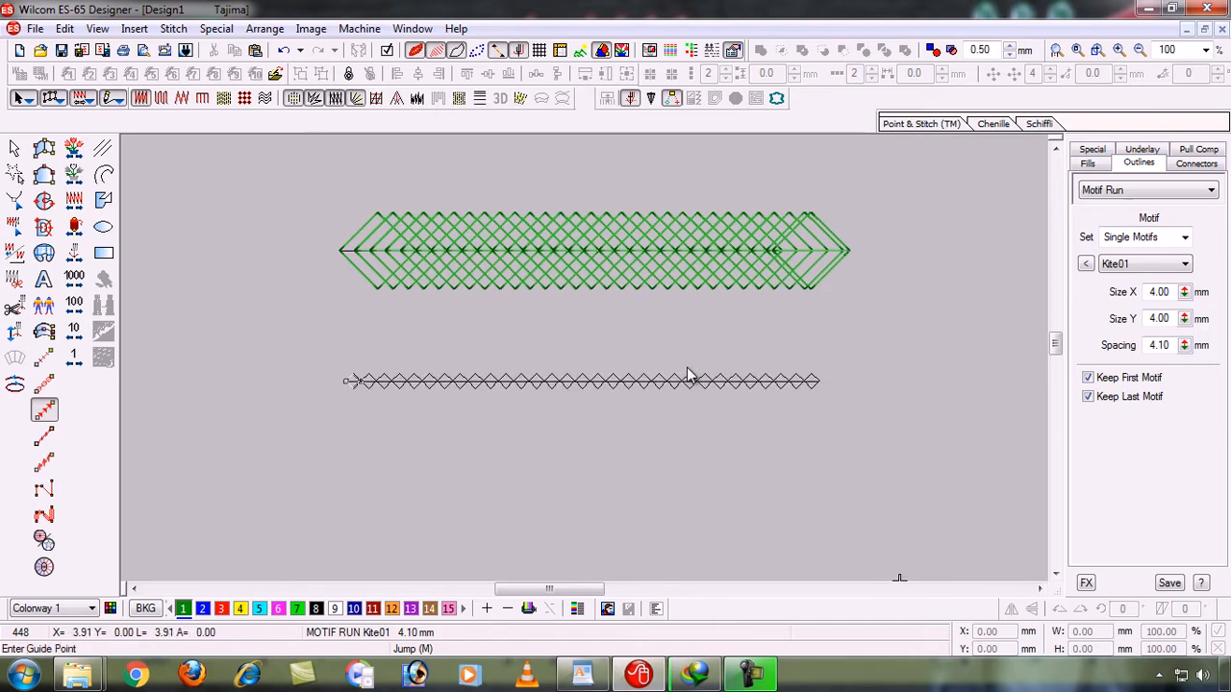
click(443, 372)
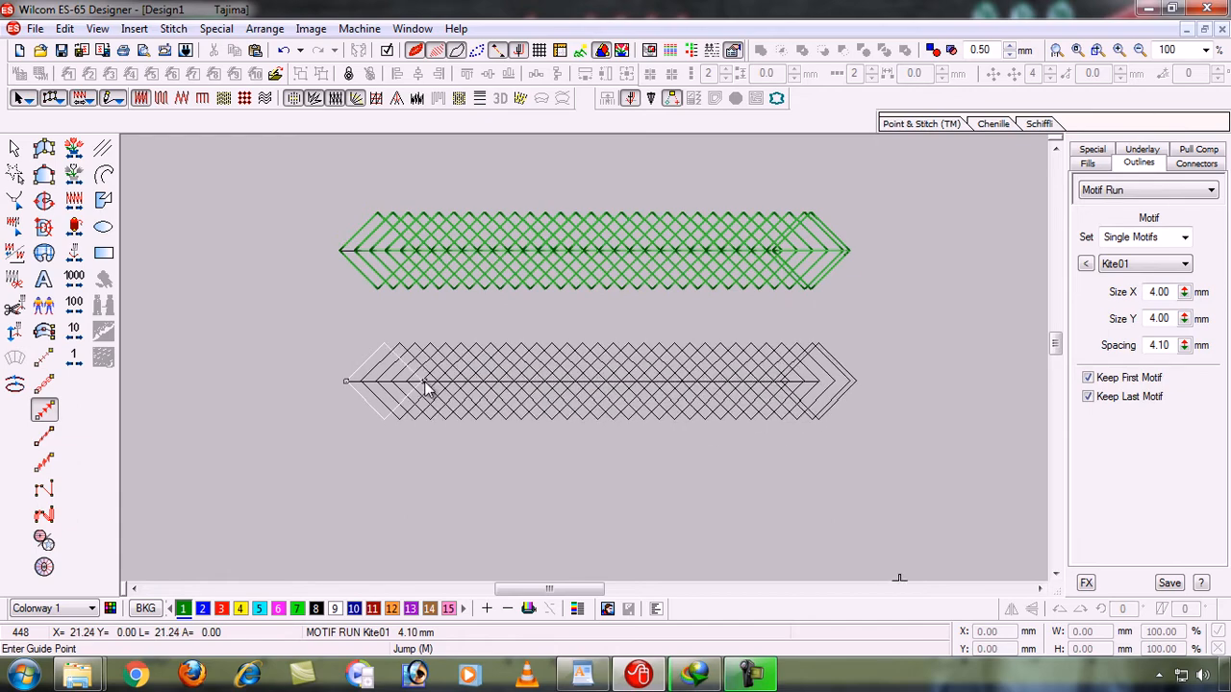
click(424, 382)
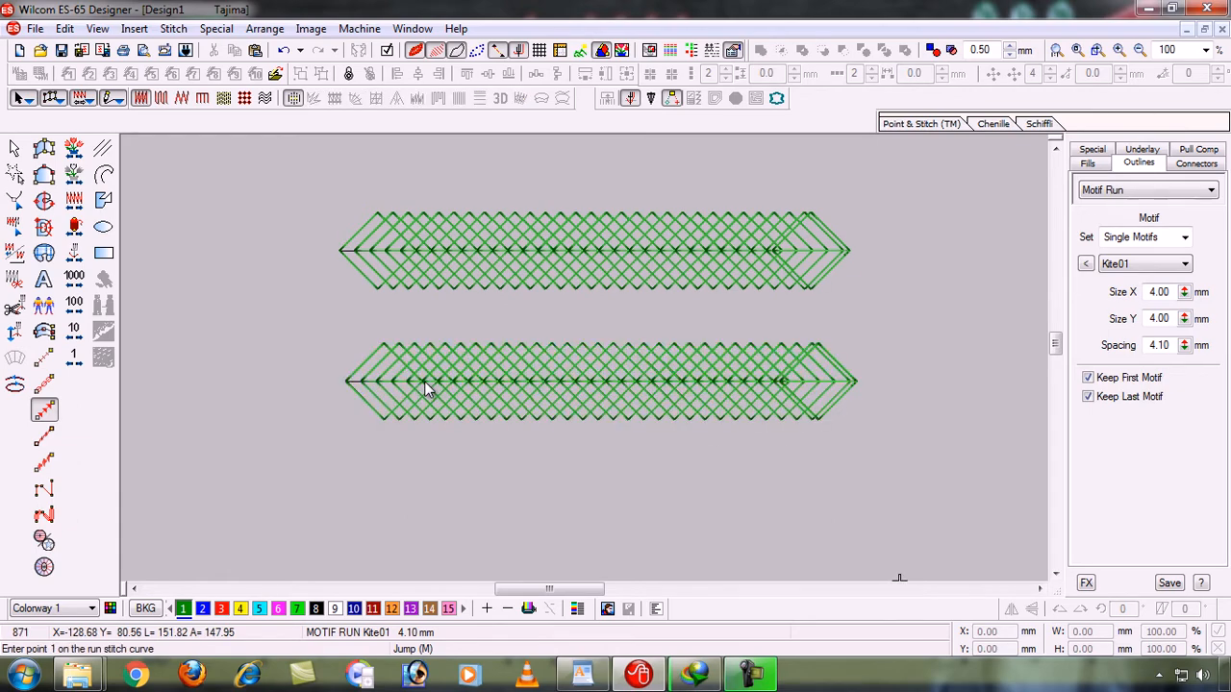
- Delete the lower motif run
click(15, 148)
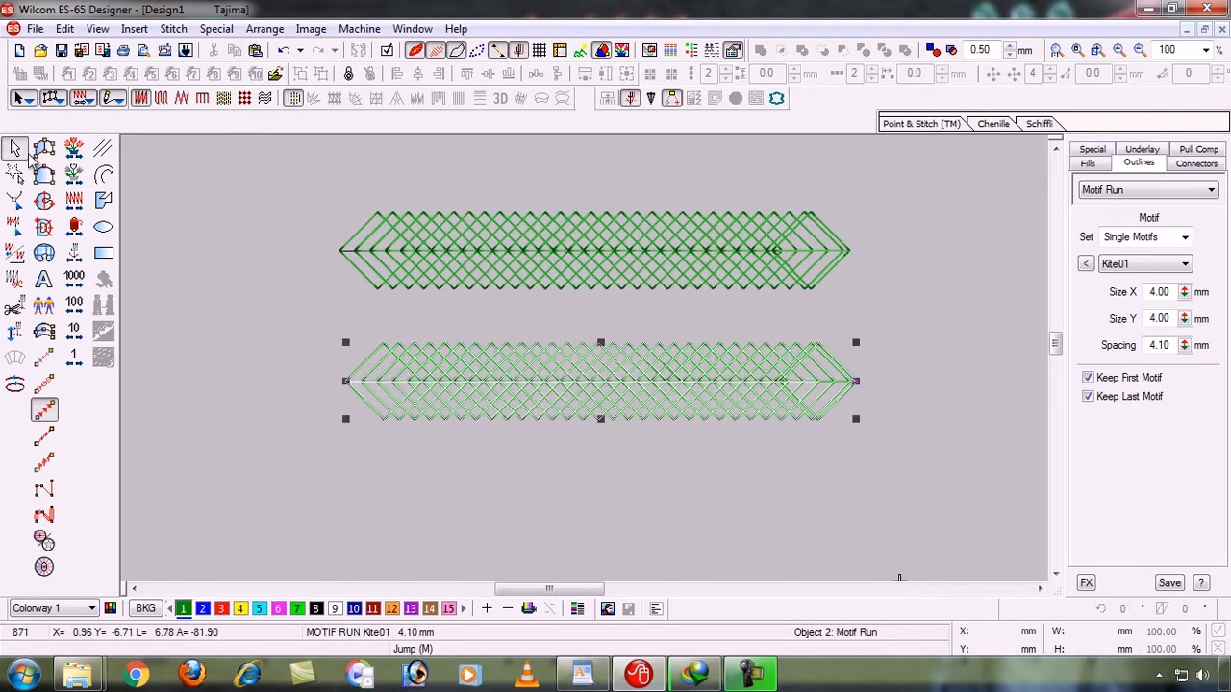
key(Delete)
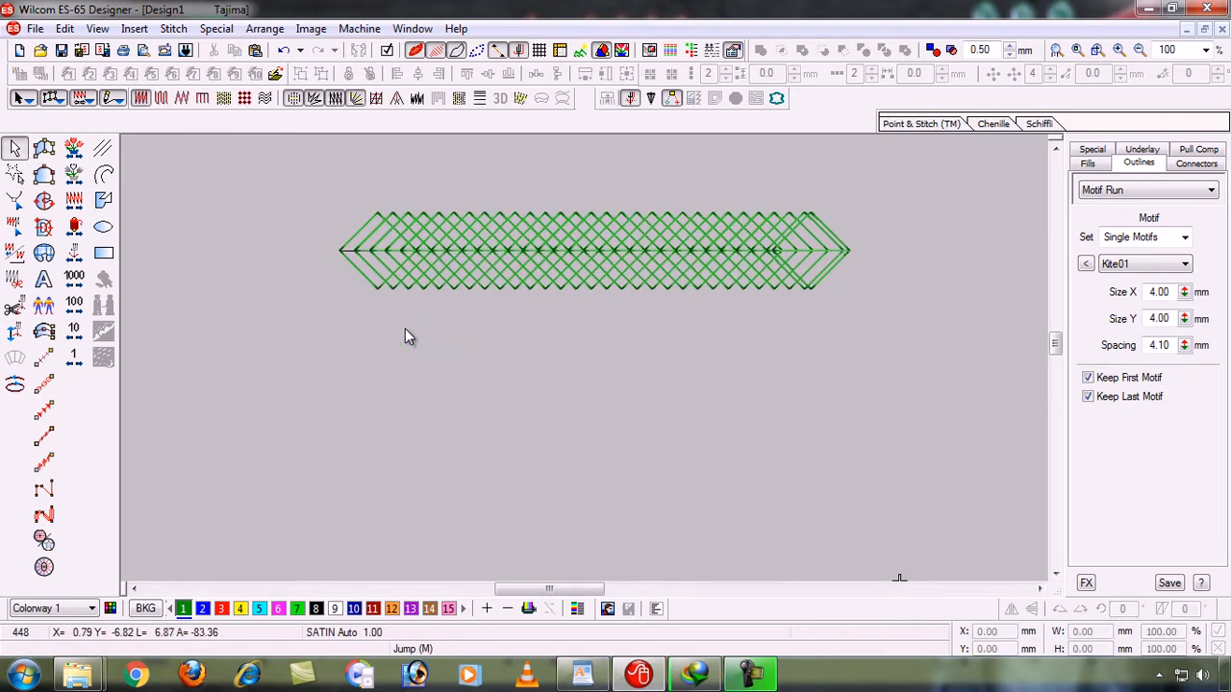
- Zoom in on the remaining kite motif run, select it and open the gallery of motif patterns
click(620, 248)
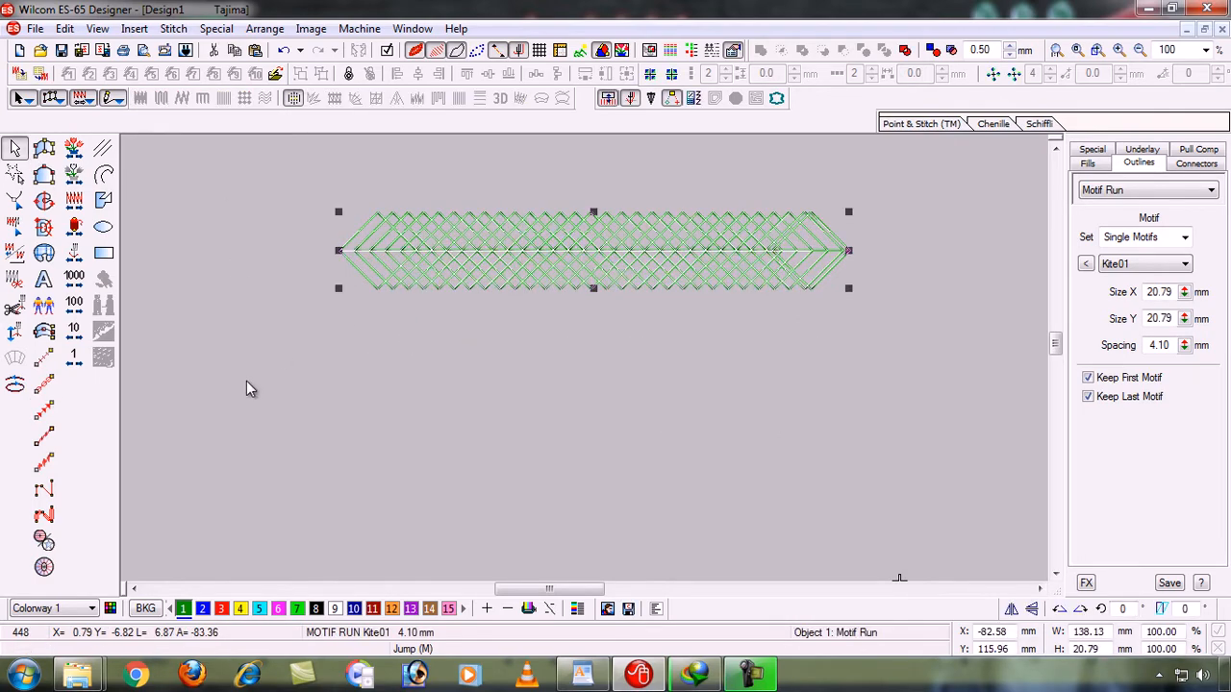
key(b)
drag(262, 159, 904, 406)
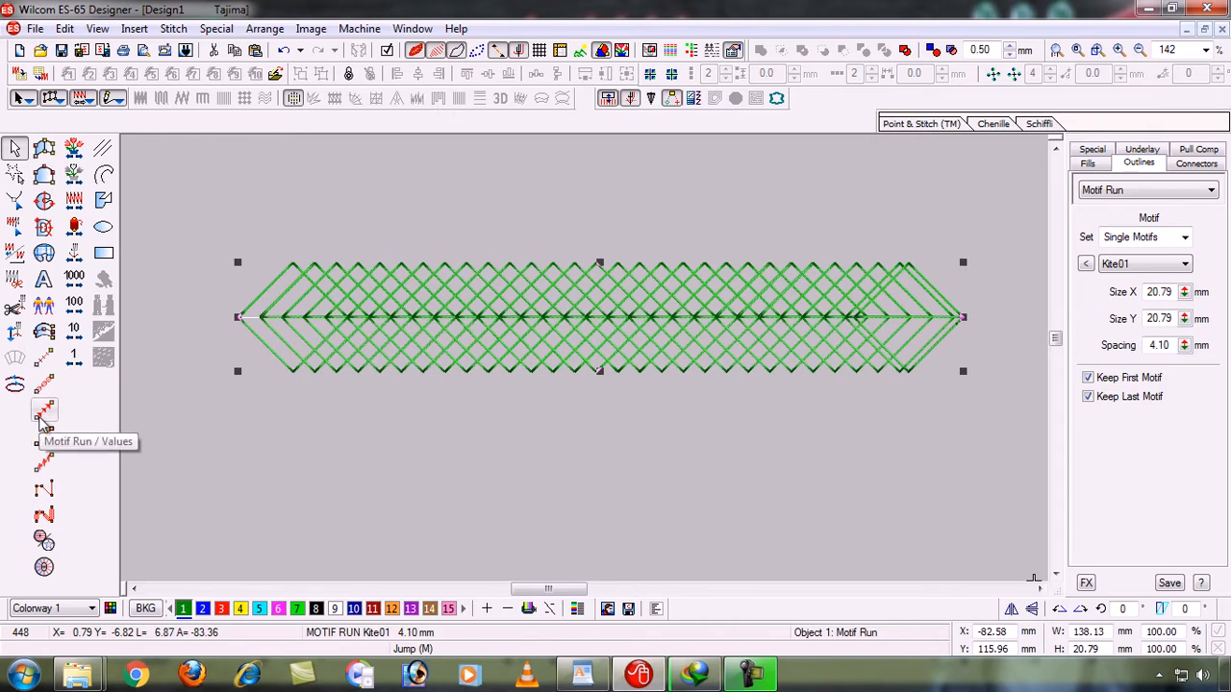
click(572, 428)
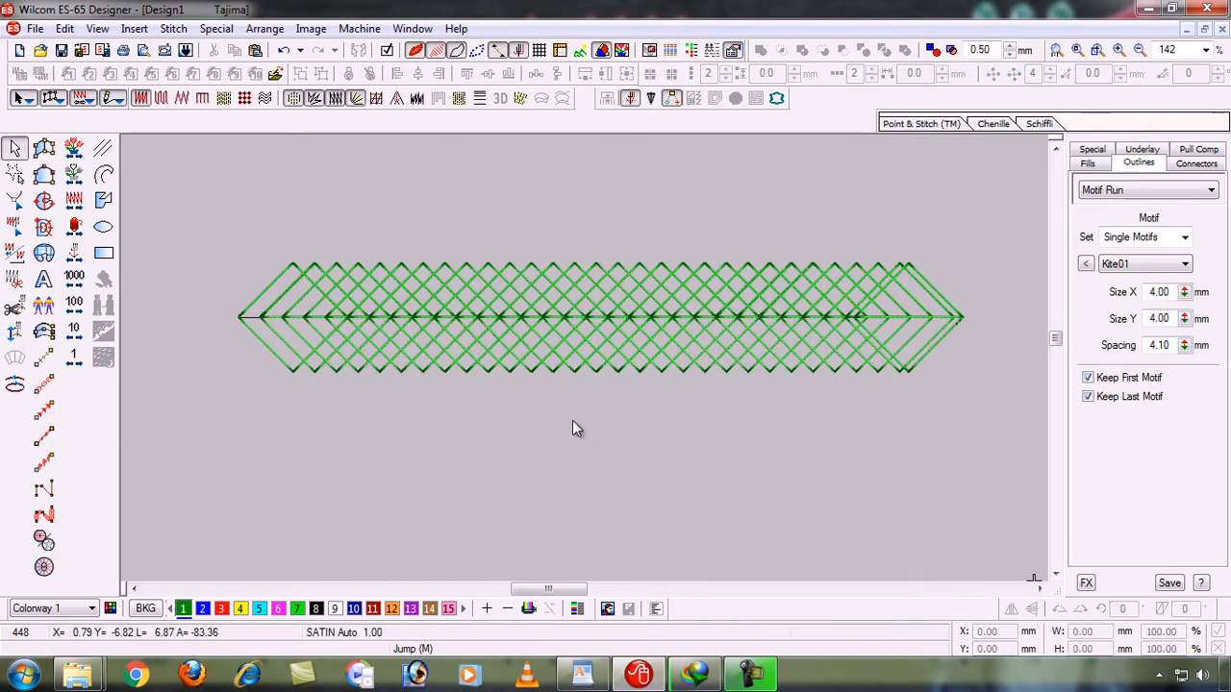
click(810, 290)
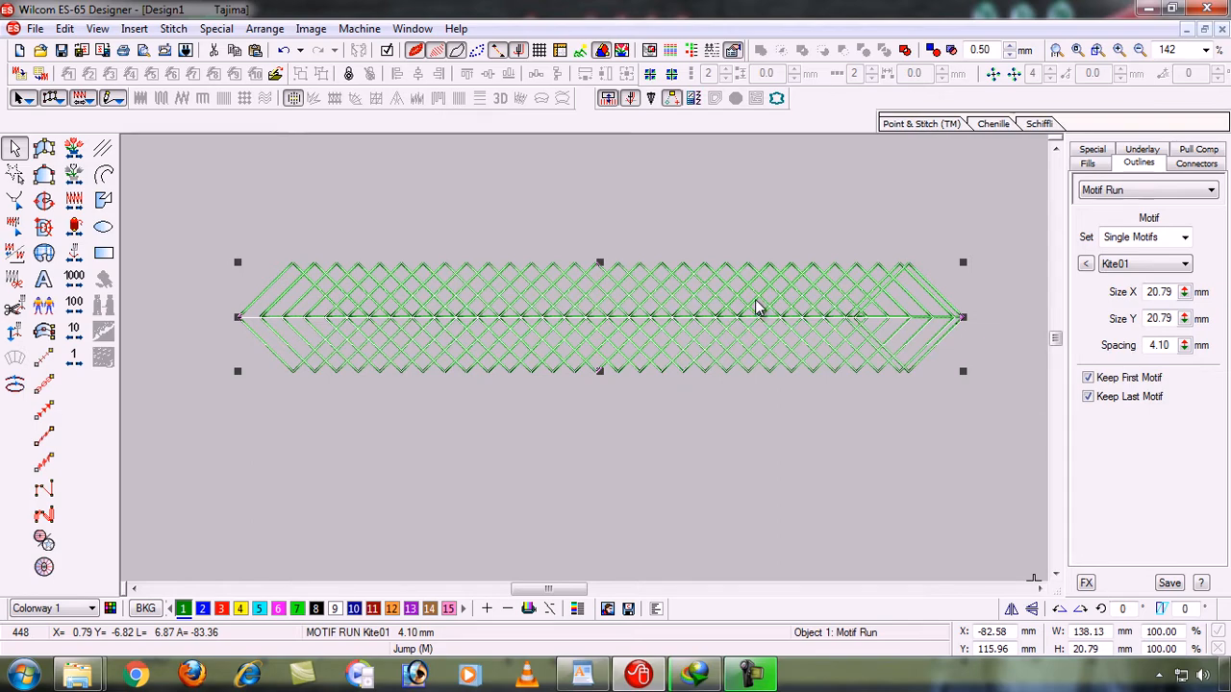
click(708, 416)
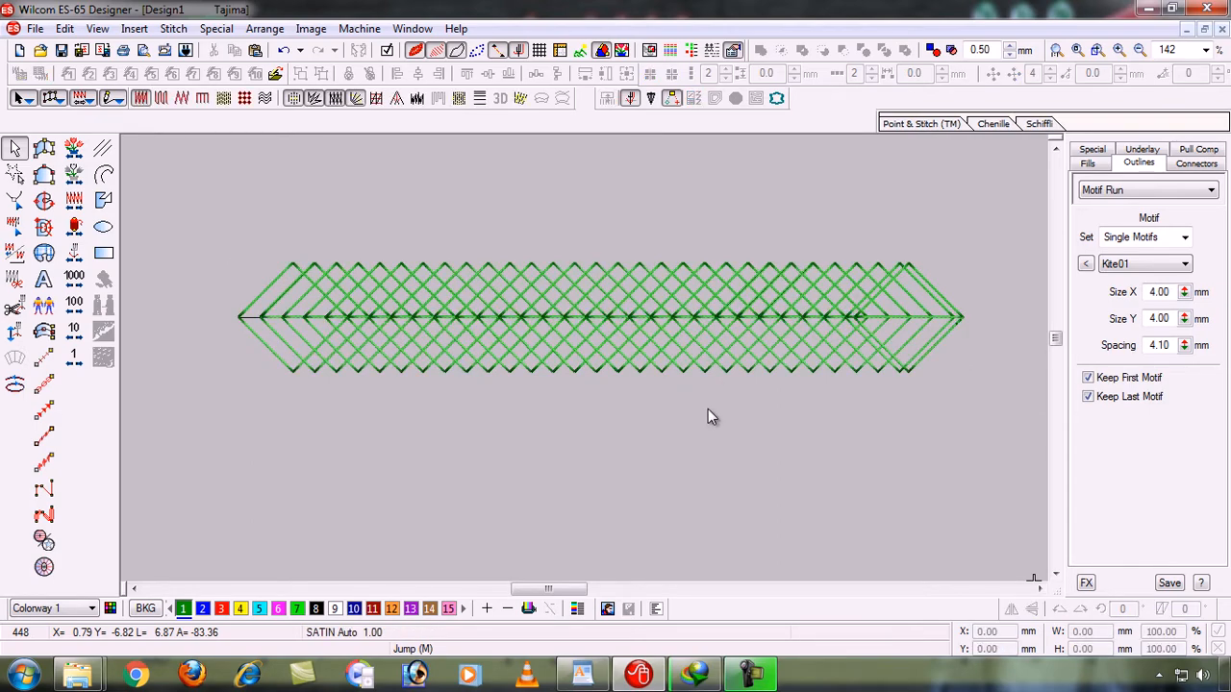
click(769, 327)
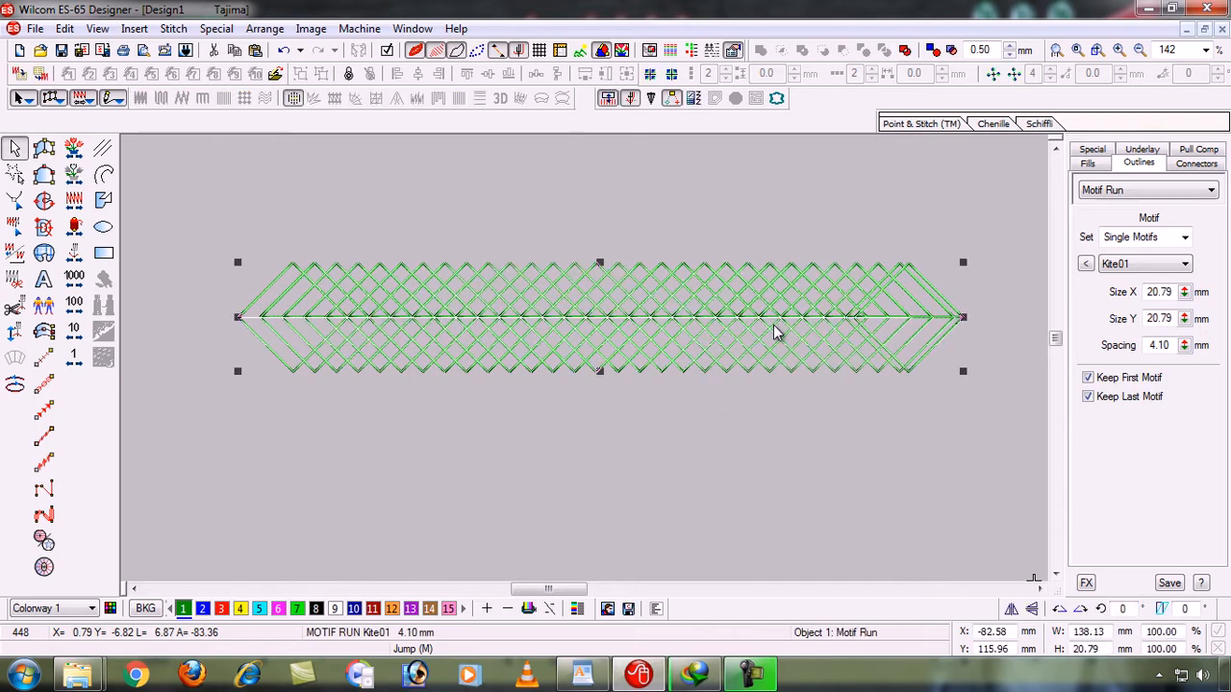
click(1085, 263)
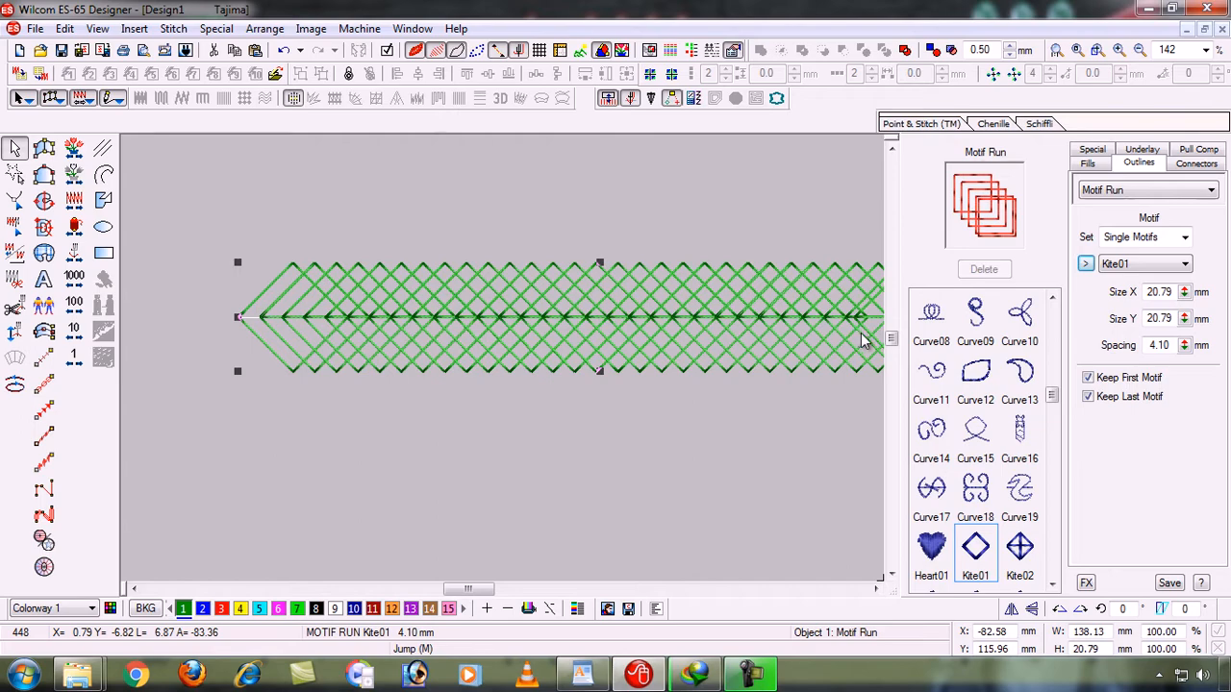
- Preview the motif run with the curve patterns, starting from Curve08 and continuing through to Heart01
click(929, 322)
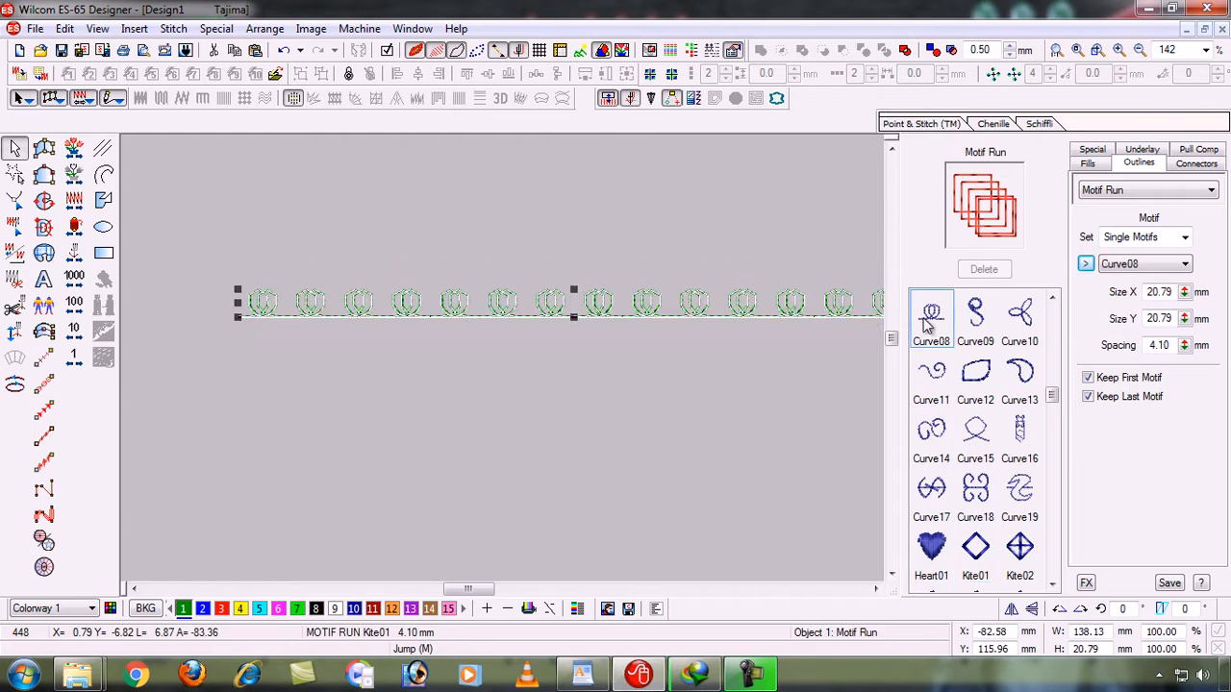
click(934, 379)
key(Down)
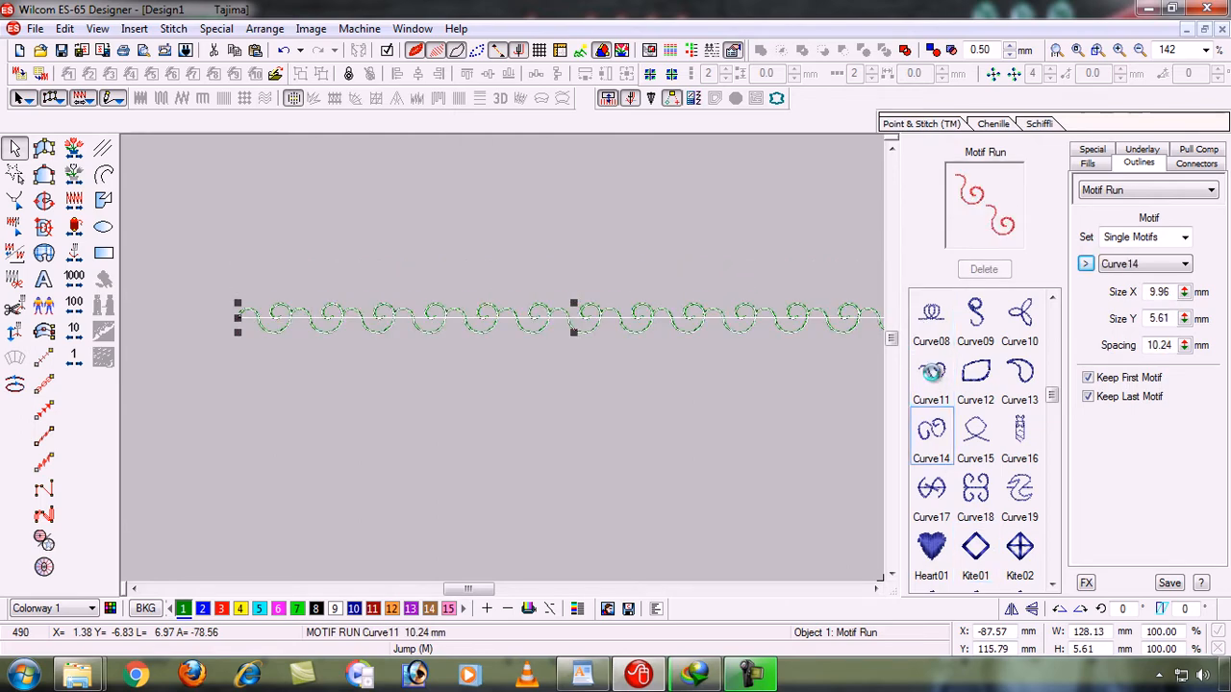
key(Right)
key(Right)
key(Right)
key(Right)
key(Right)
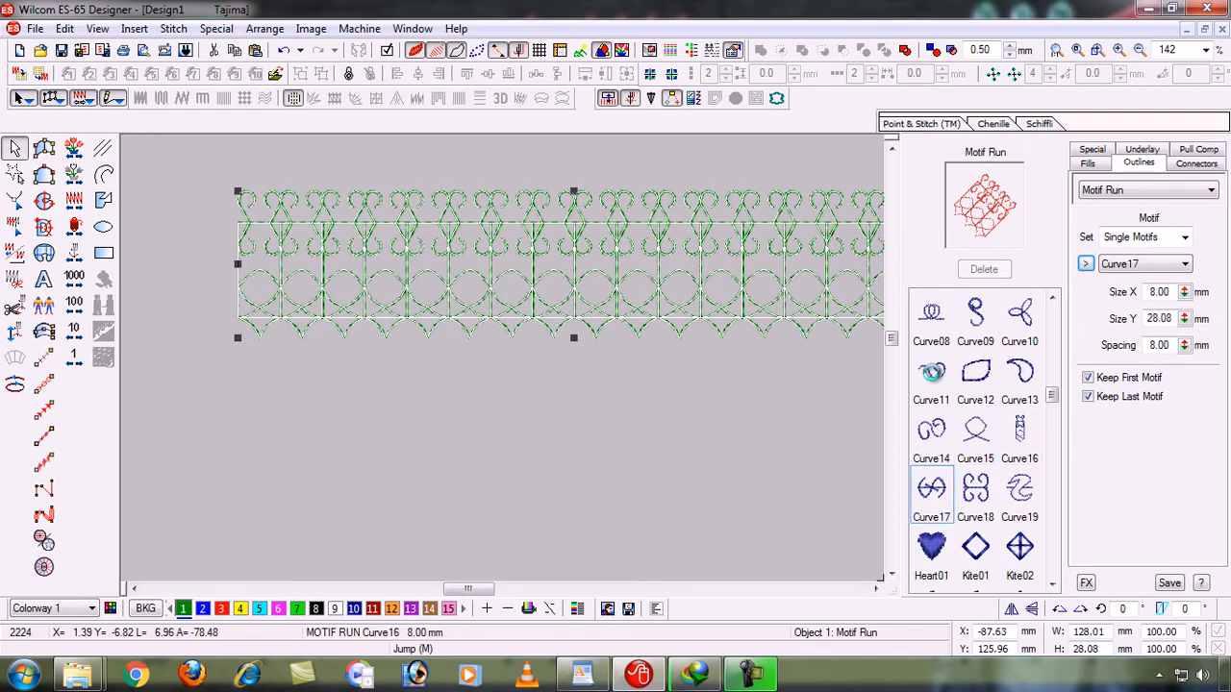
- Preview the motif run with the kite patterns from Kite01 through Kite08
key(Right)
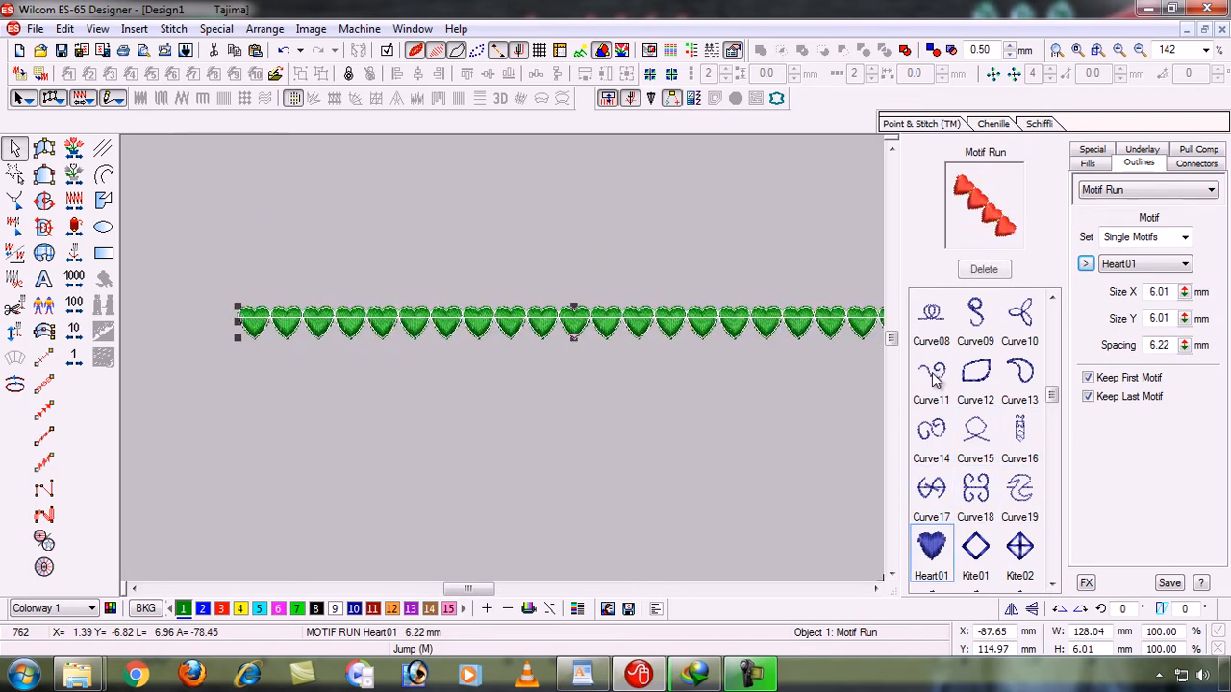
key(Right)
key(Right)
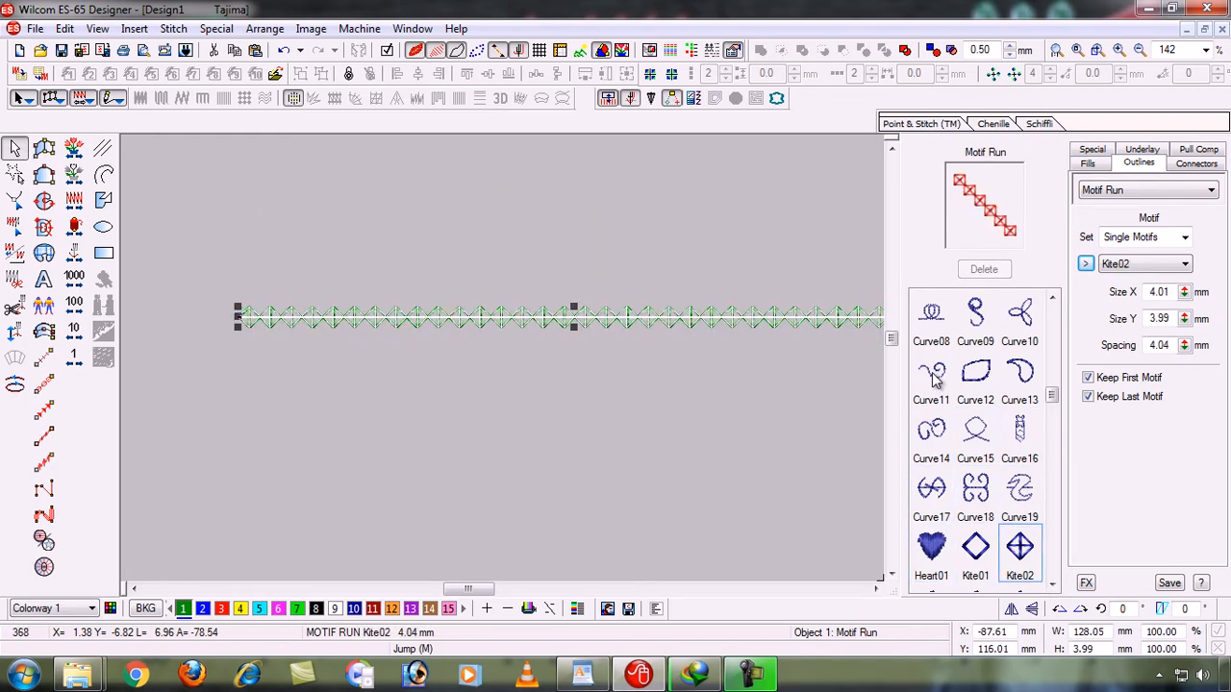
key(Right)
key(Right)
key(Right)
key(Right)
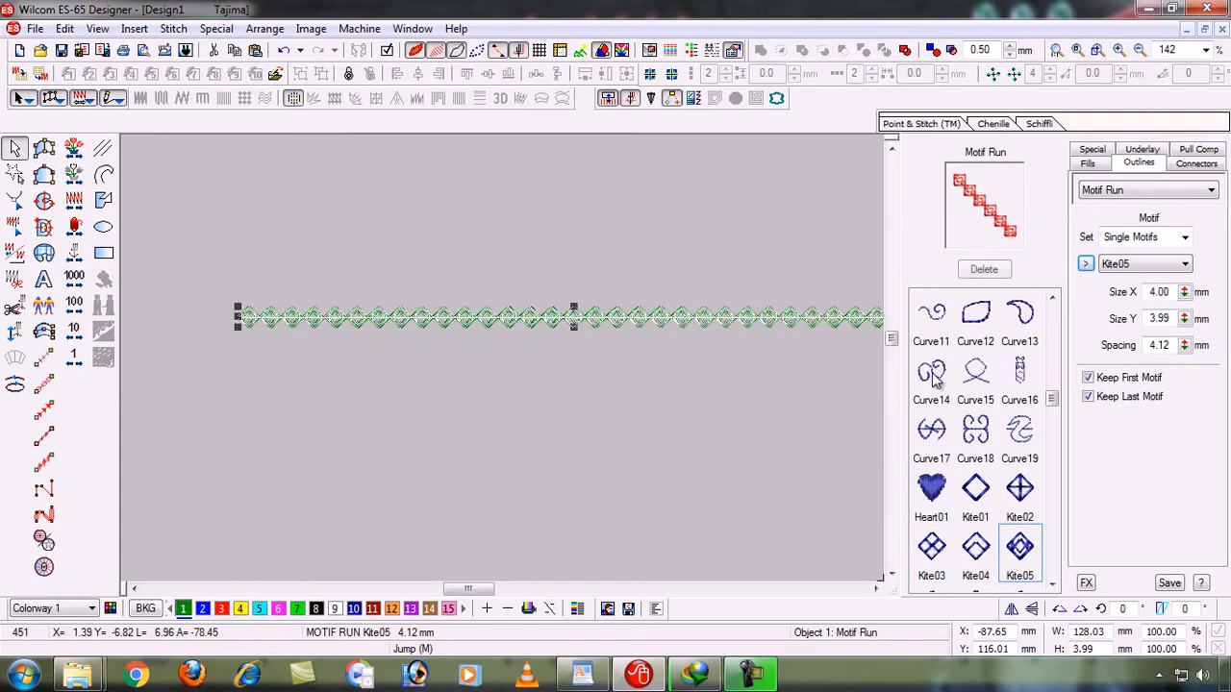
key(Right)
key(Right)
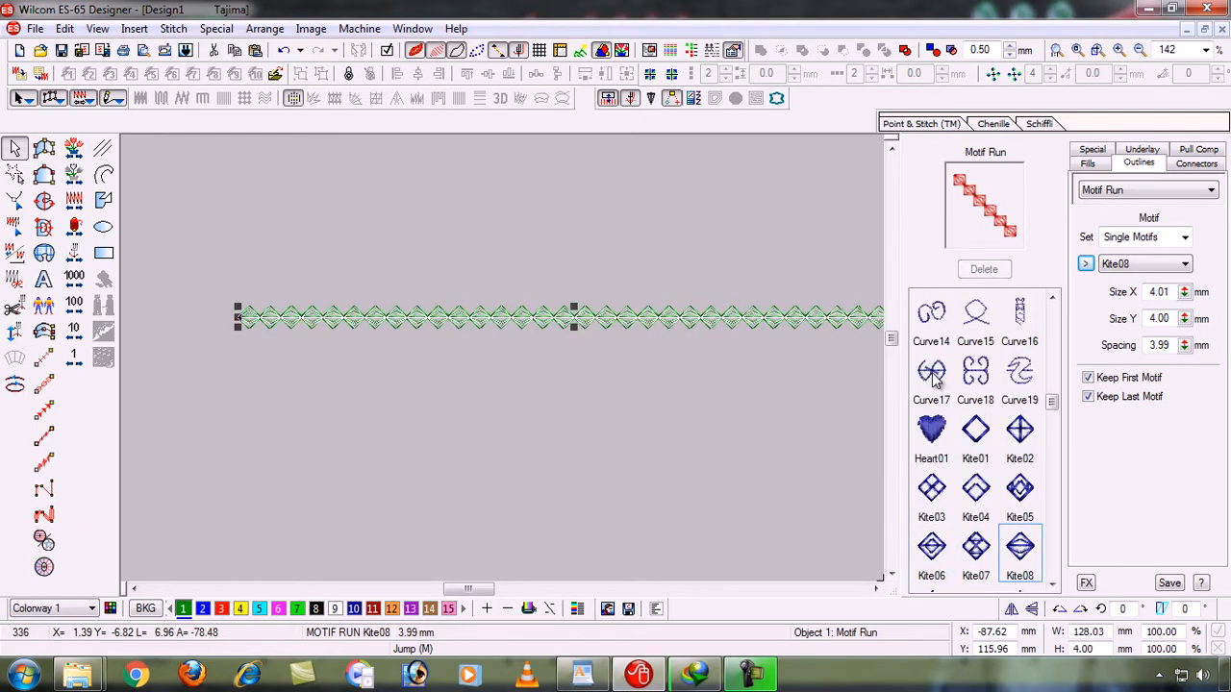
- Apply the Heart01 pattern to the motif run and close the motif gallery
key(Up)
key(Up)
key(Left)
key(Left)
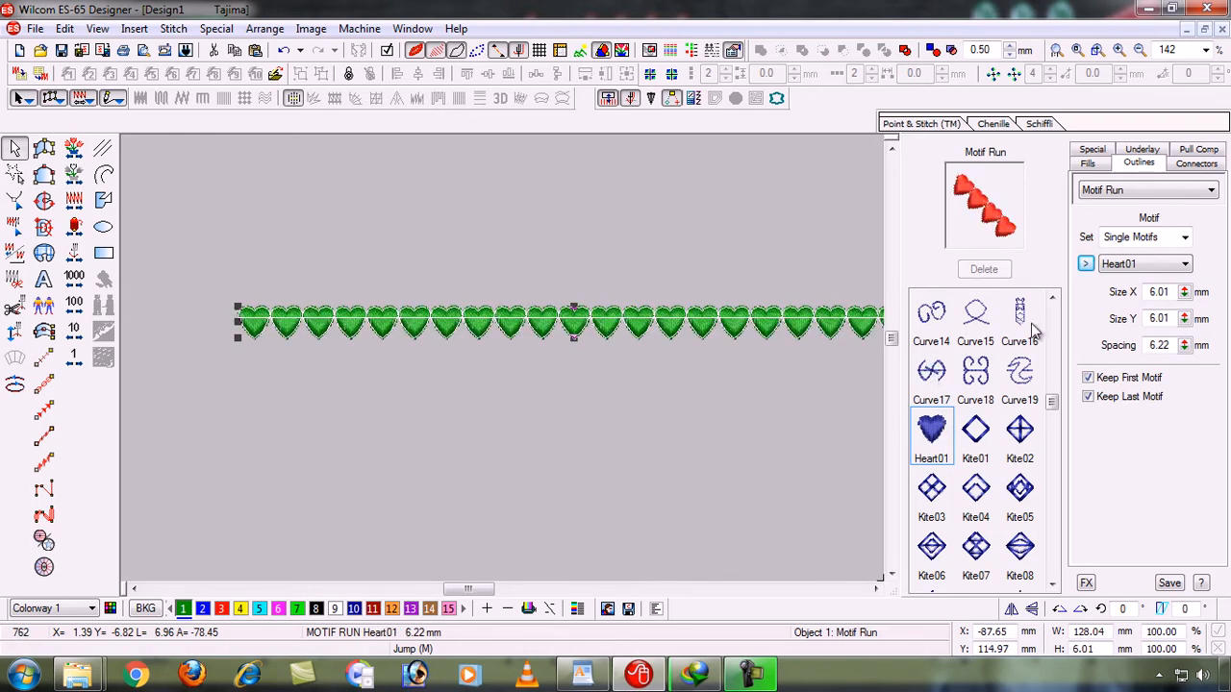
click(1087, 265)
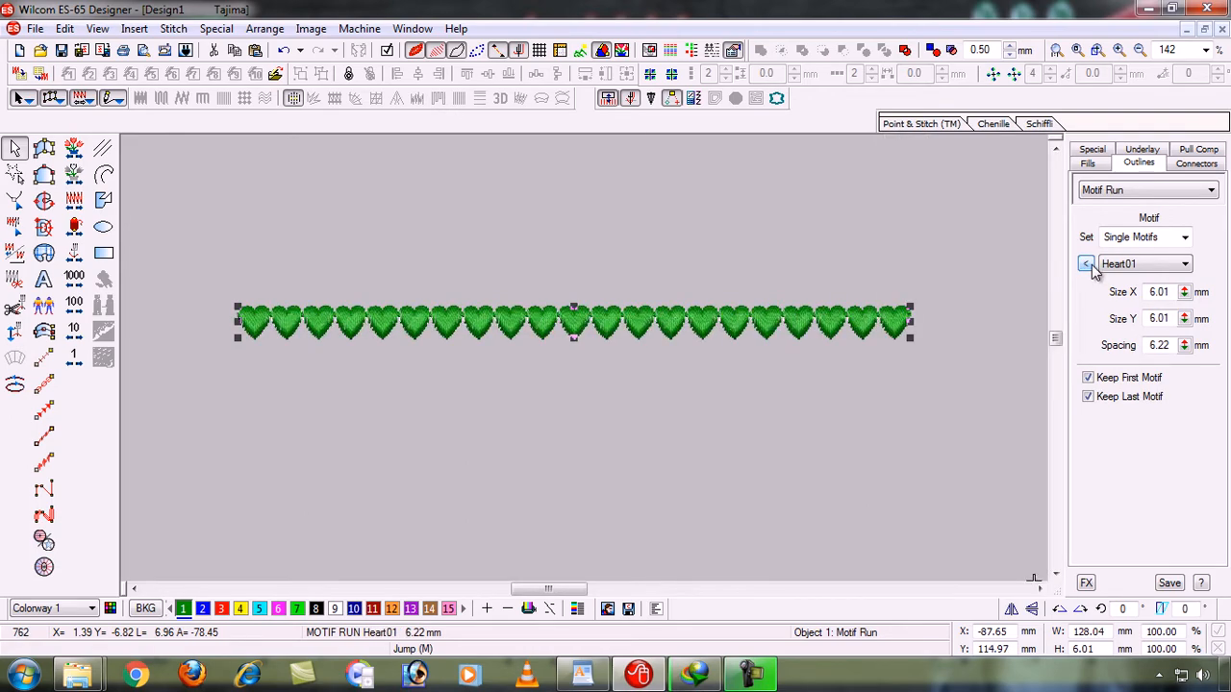
click(1172, 268)
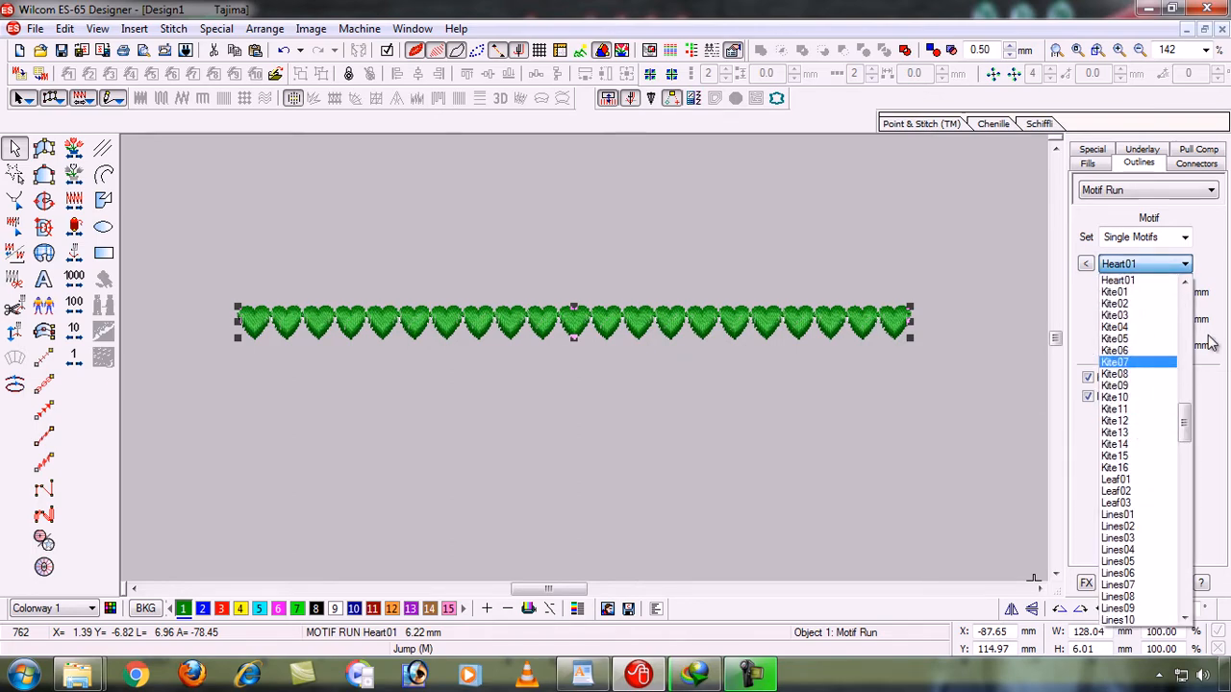
click(1219, 247)
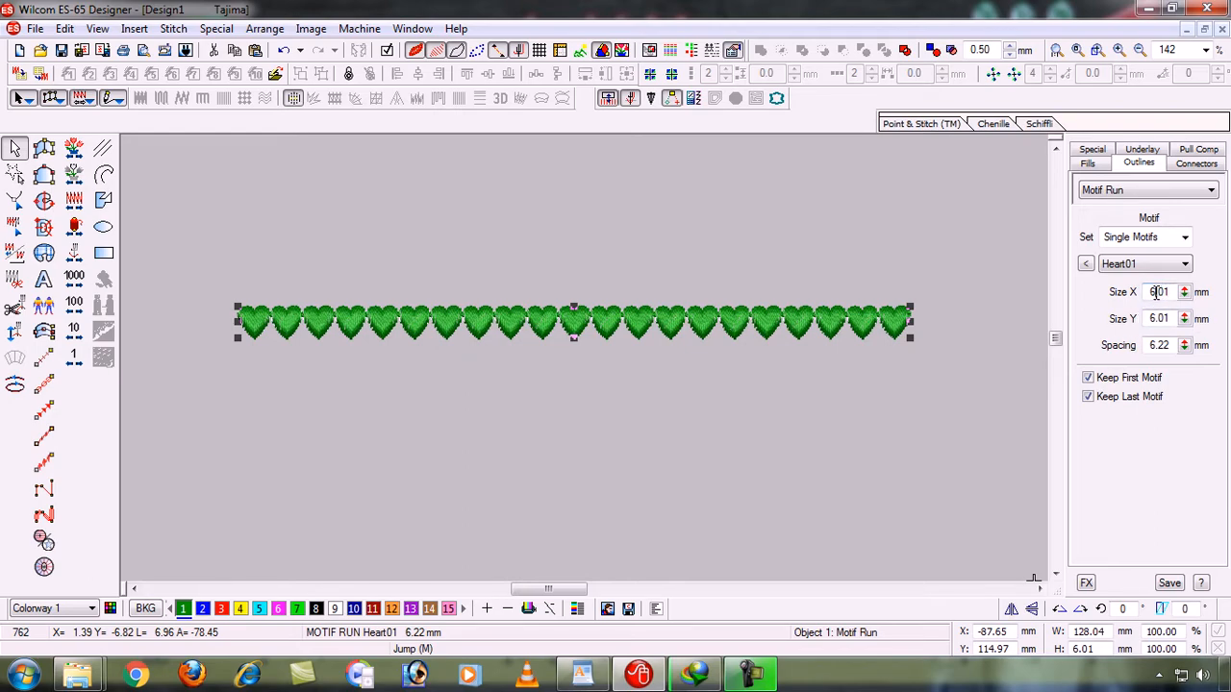
- Try a Size X of 3.01 mm on the heart motifs and undo the change
key(BackSpace)
text(3)
key(Return)
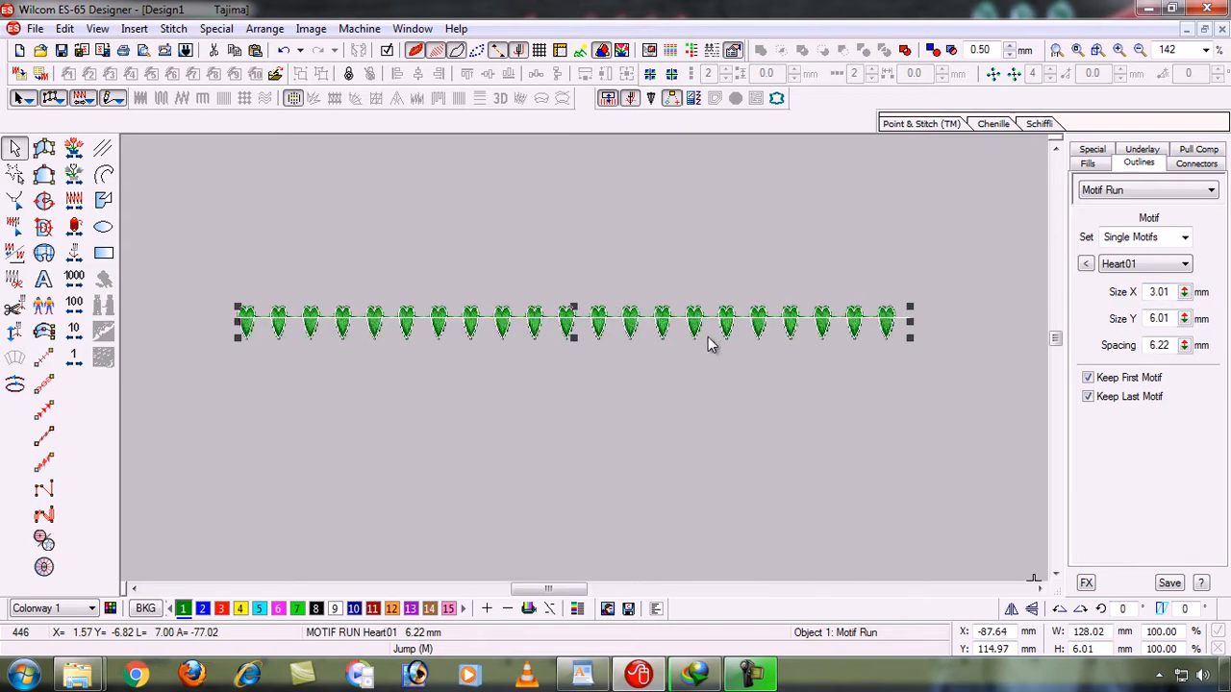
key(ctrl+z)
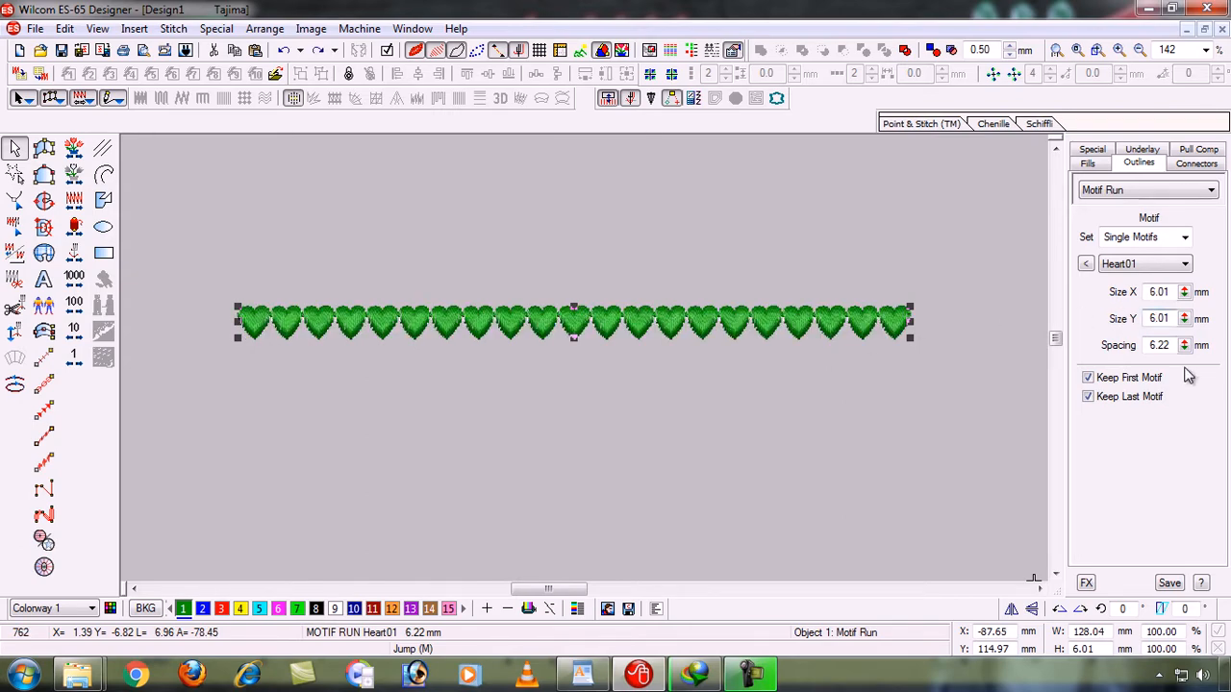
- Try a Size Y of 3.01 mm on the heart motifs and undo the change
key(BackSpace)
text(3)
key(Return)
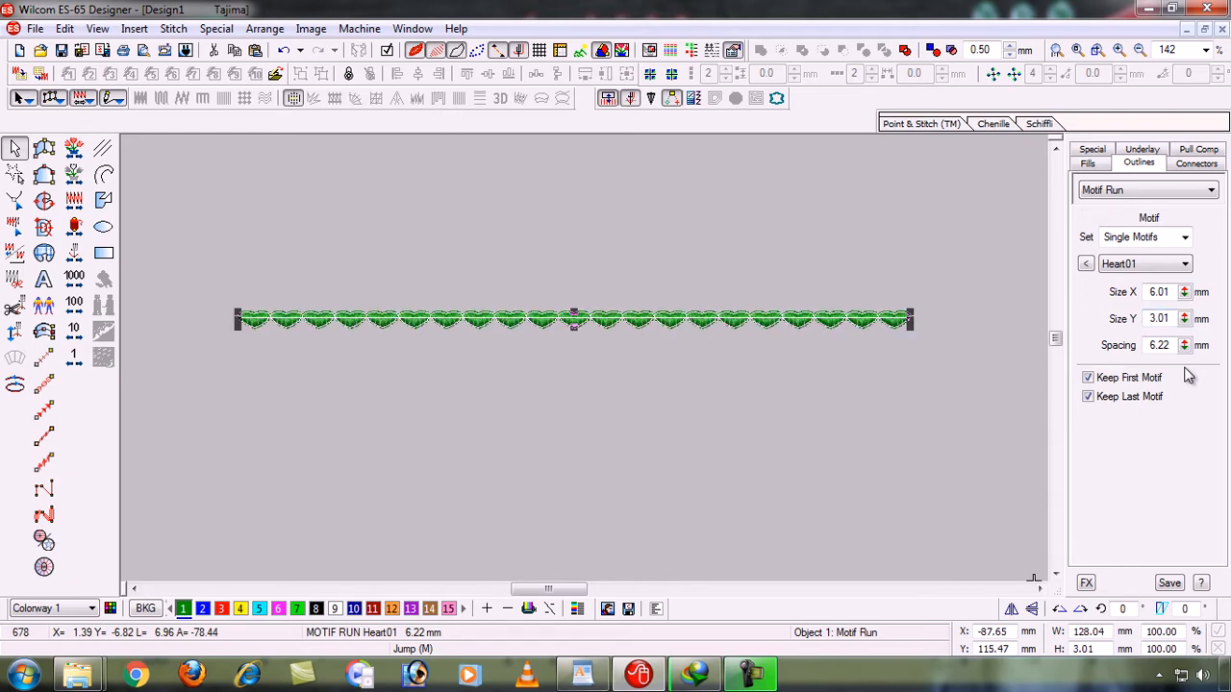
key(ctrl+z)
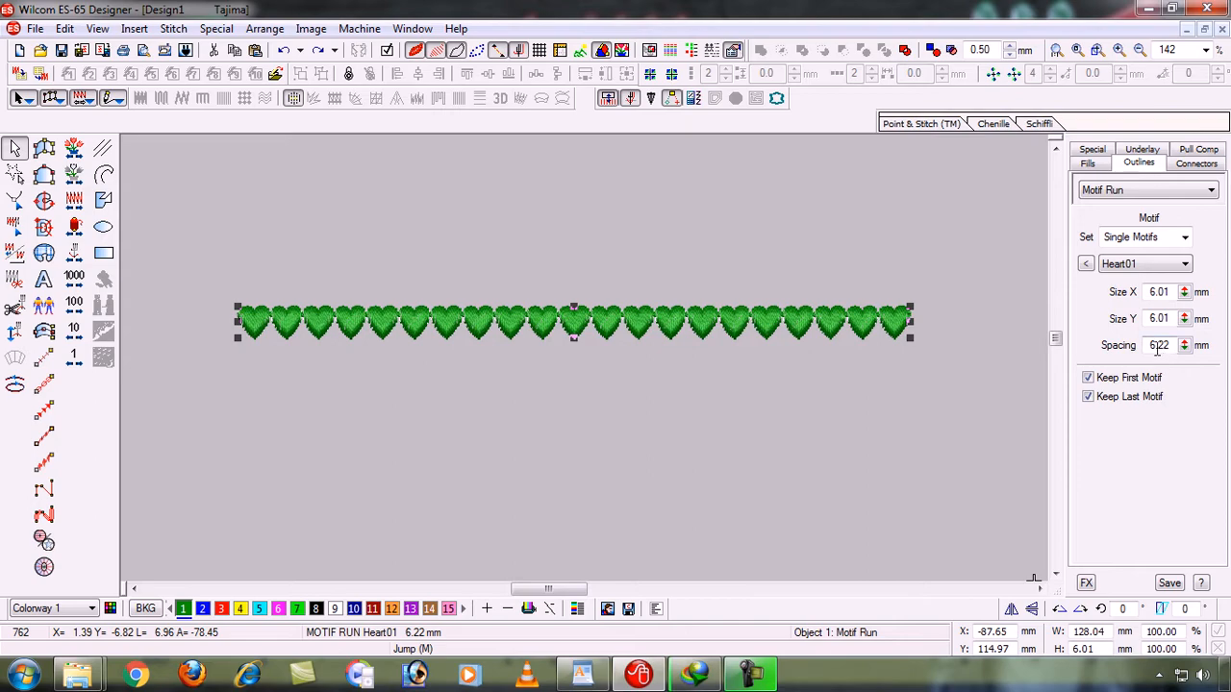
- Set the spacing of the heart motif run to 9.22 mm
click(1157, 348)
key(BackSpace)
text(9)
key(Return)
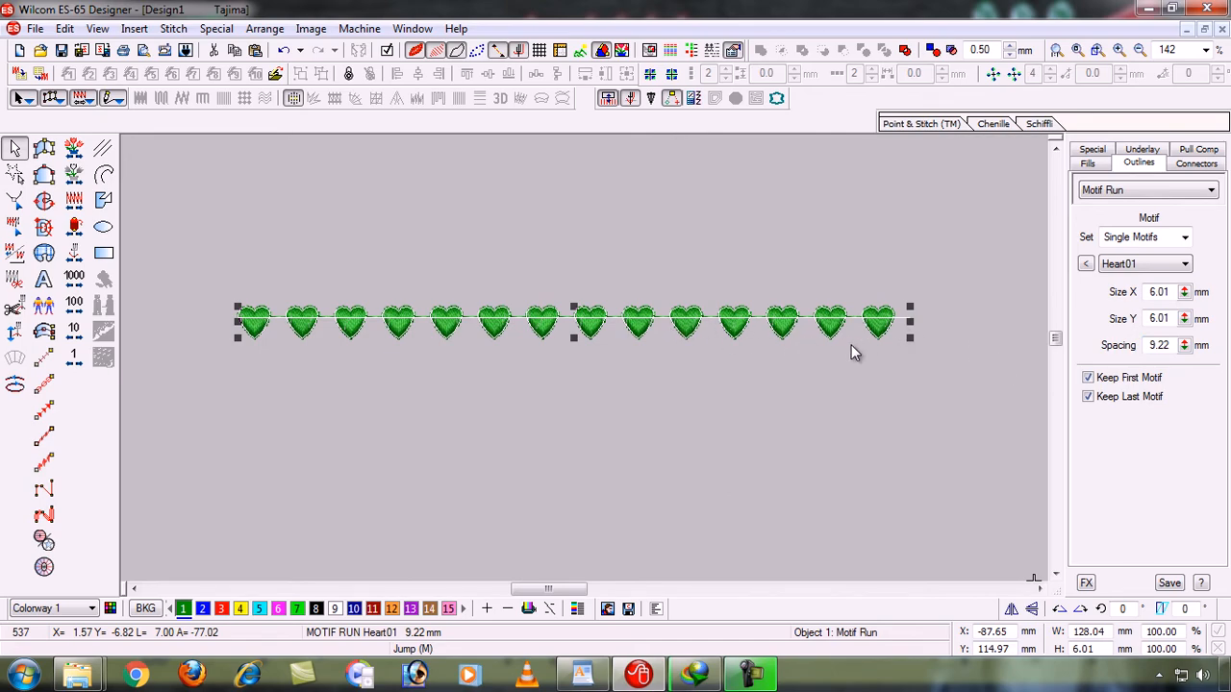
click(738, 376)
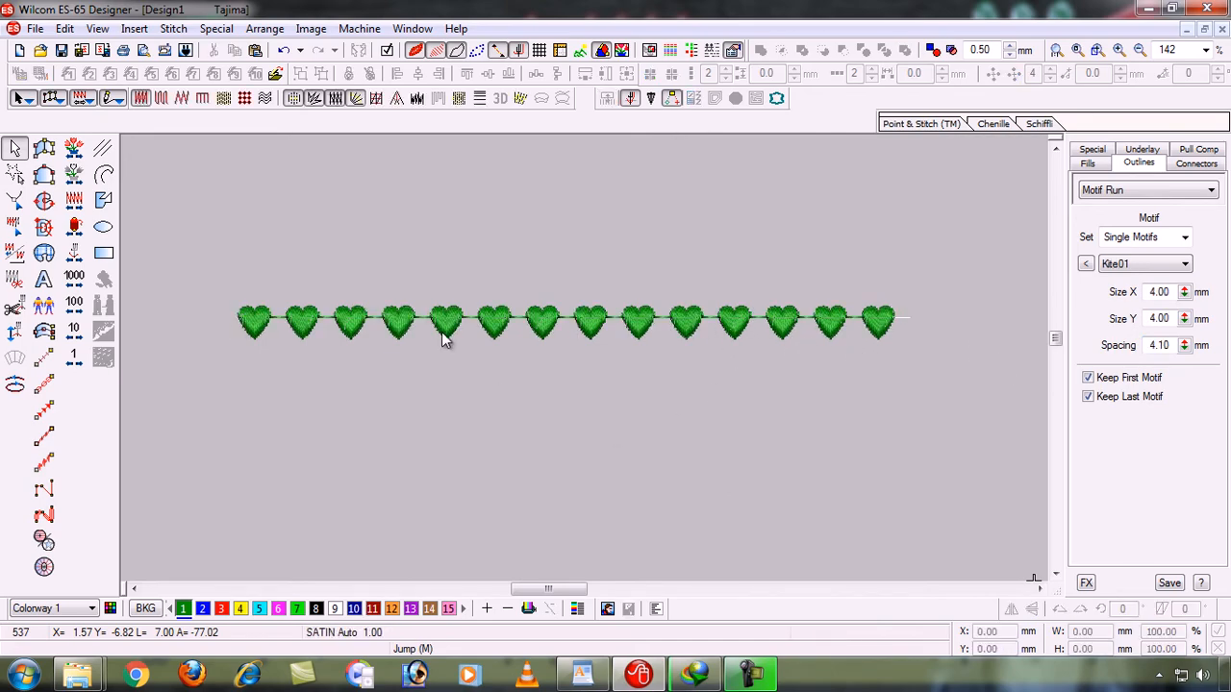
- Try several thread colors on the heart motif run, including blue and black, and recolor it with red color 3
click(490, 332)
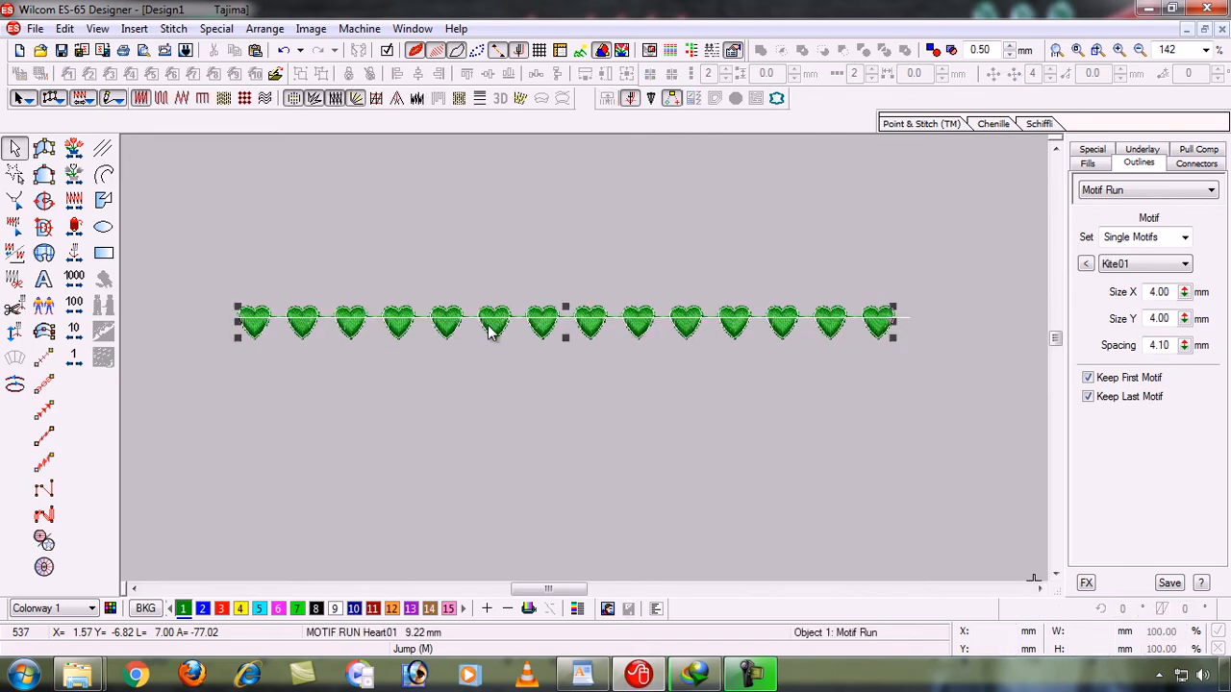
click(223, 609)
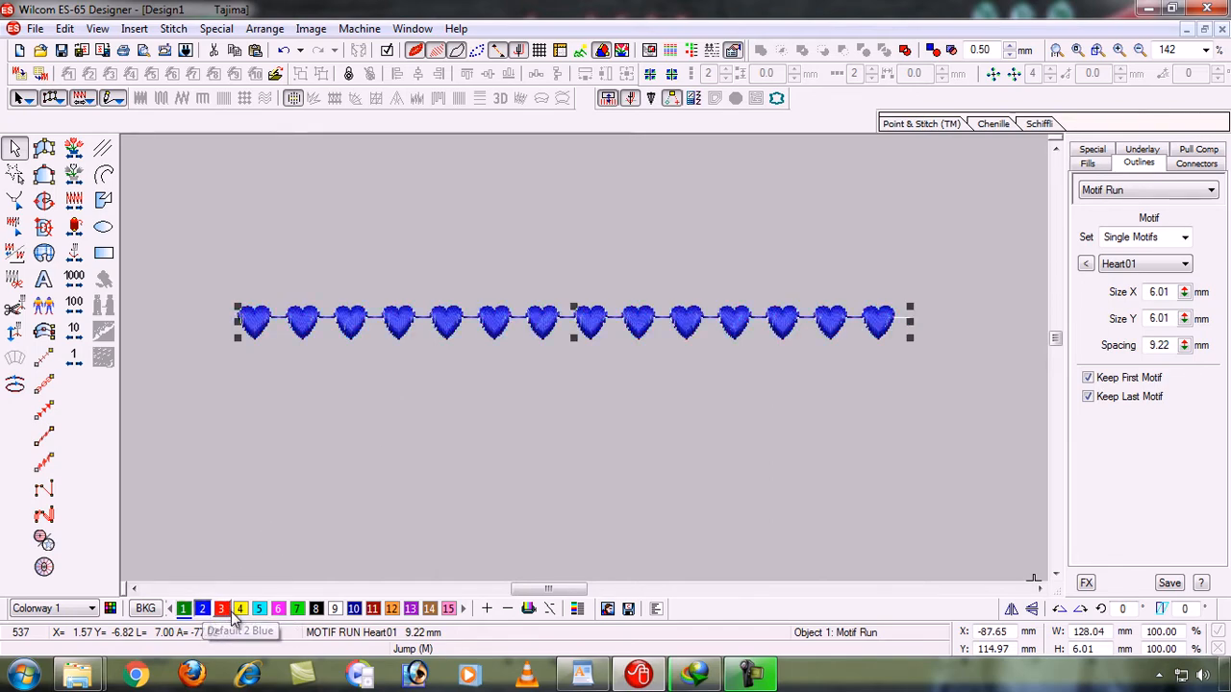
click(240, 609)
click(315, 609)
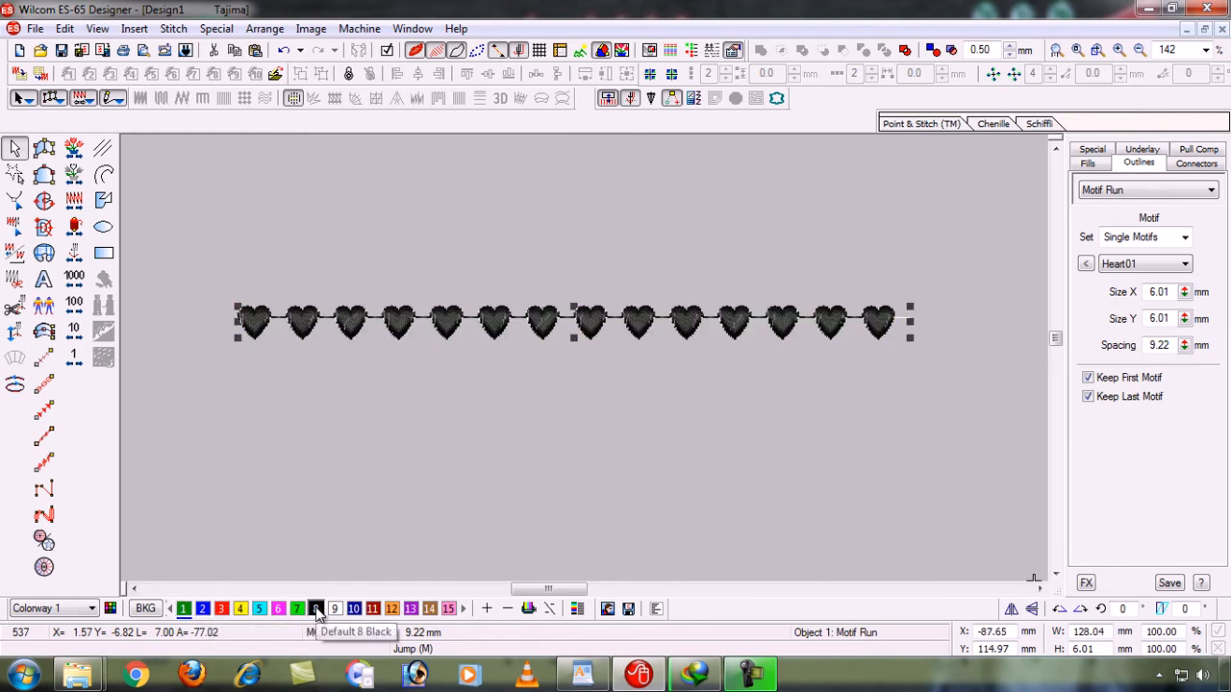
click(221, 608)
click(498, 486)
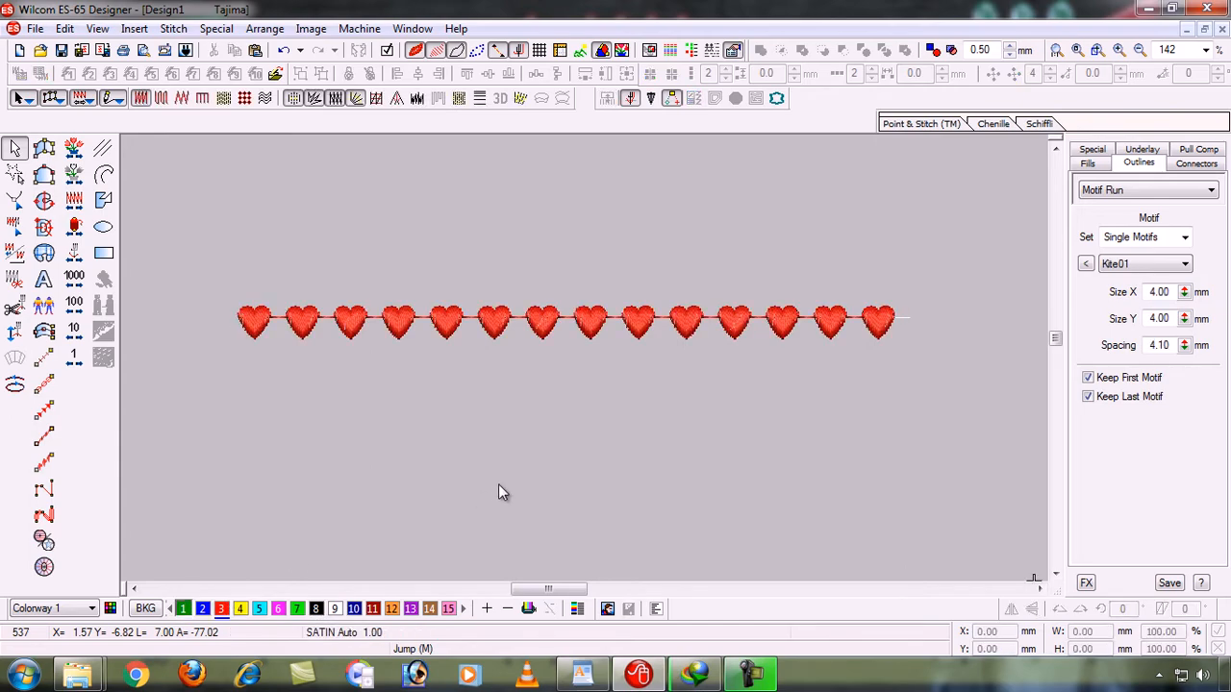
- Set both the Size X and Size Y of the heart motif run to 9.01 mm
click(739, 326)
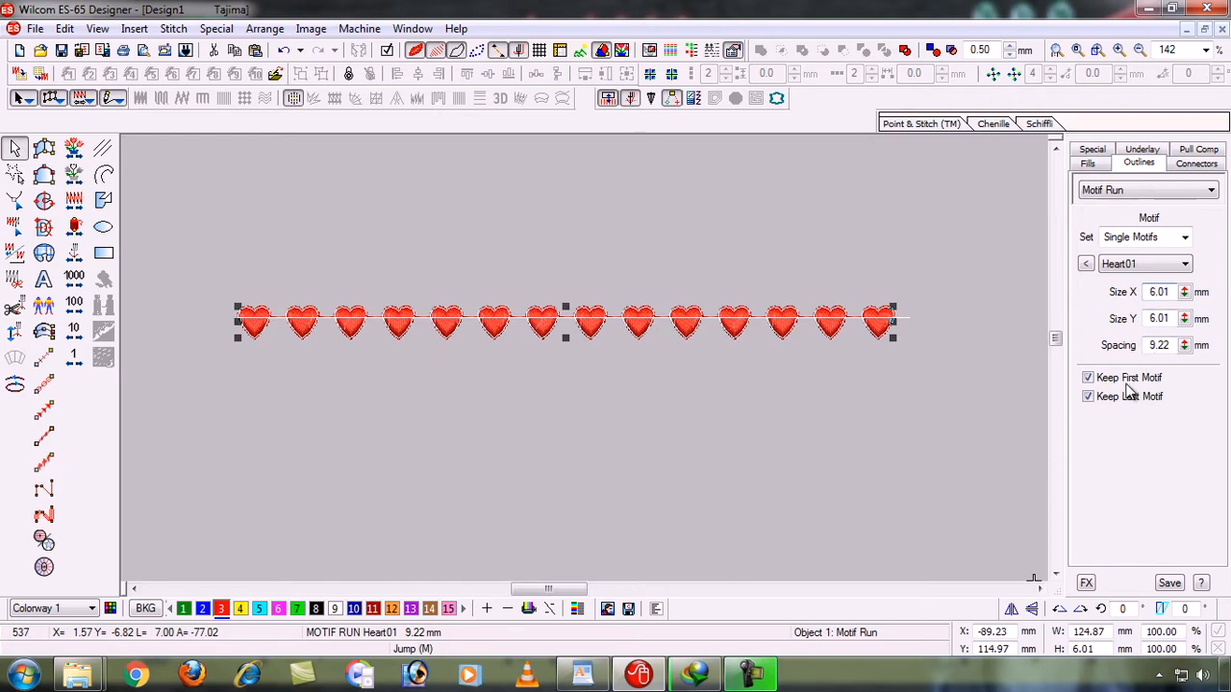
key(Return)
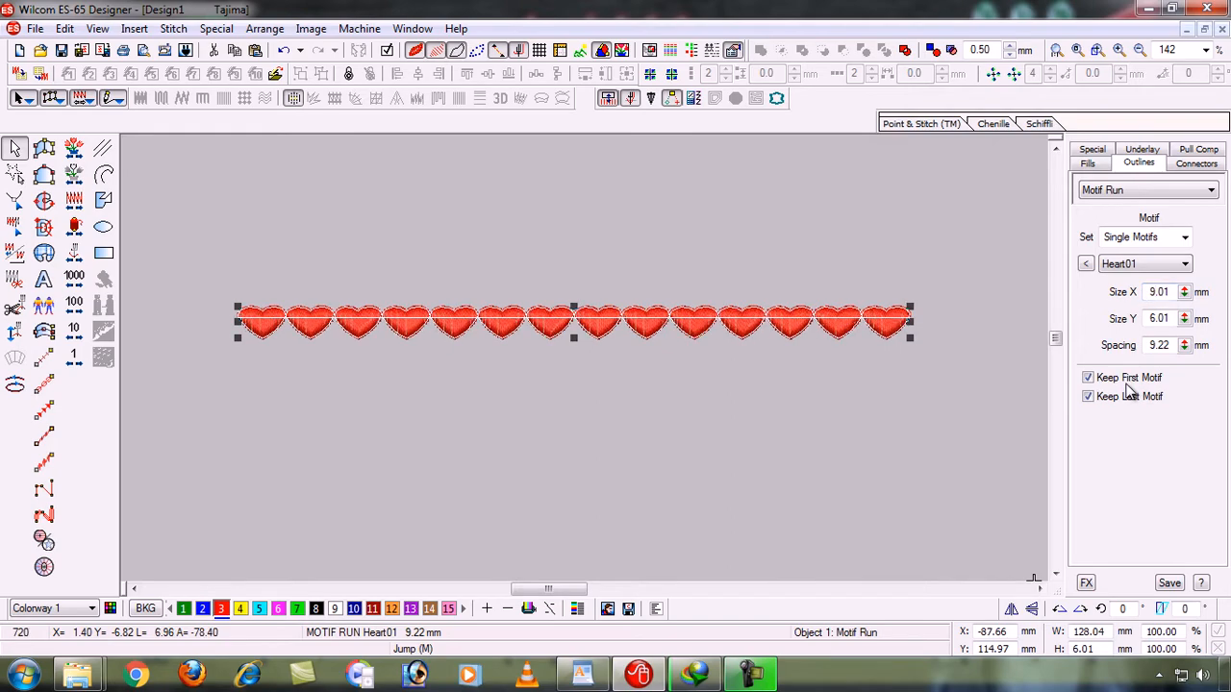
click(913, 448)
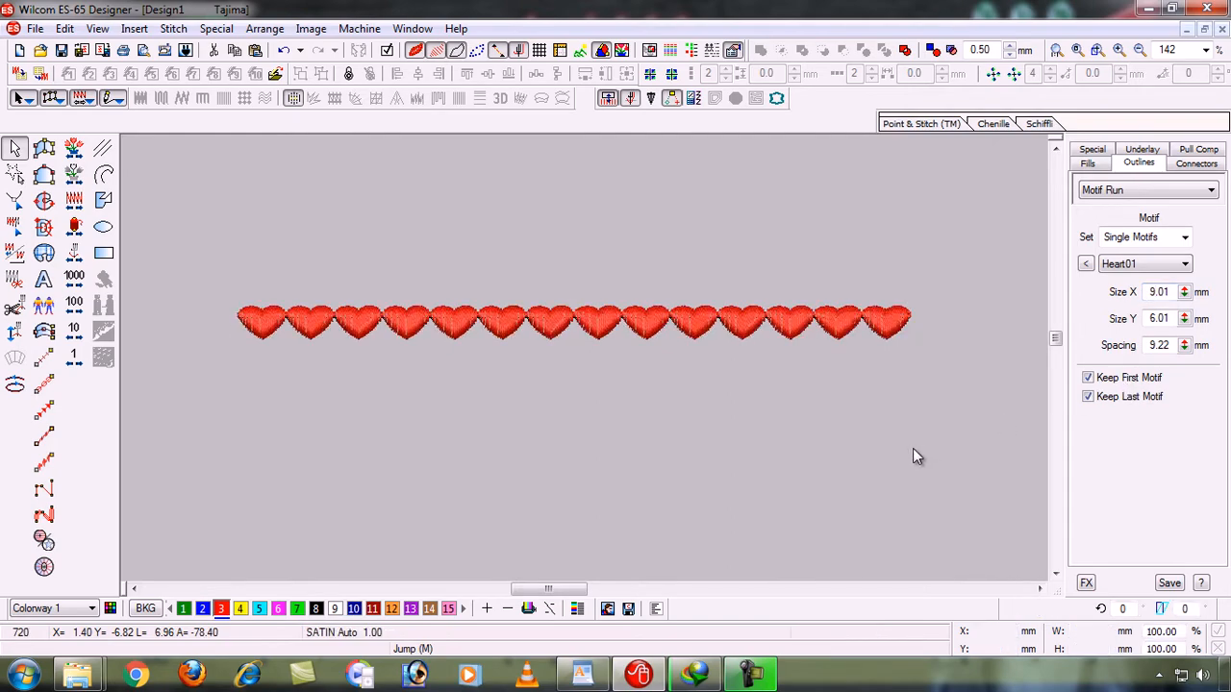
click(849, 322)
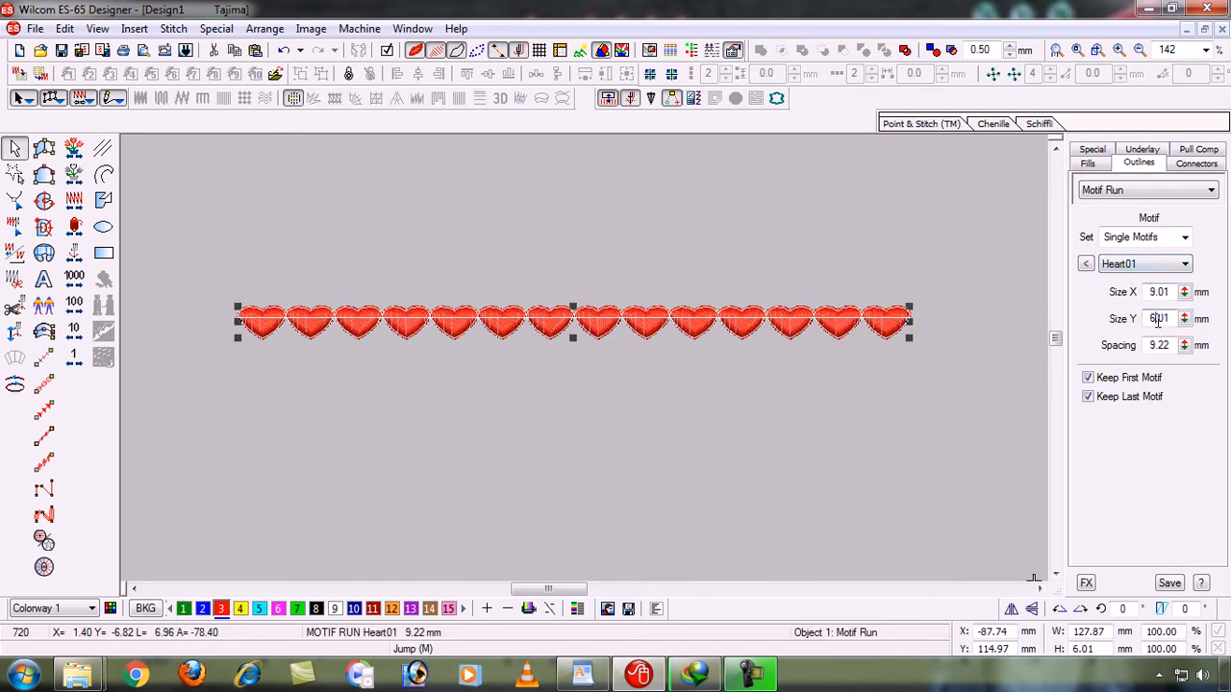
key(Return)
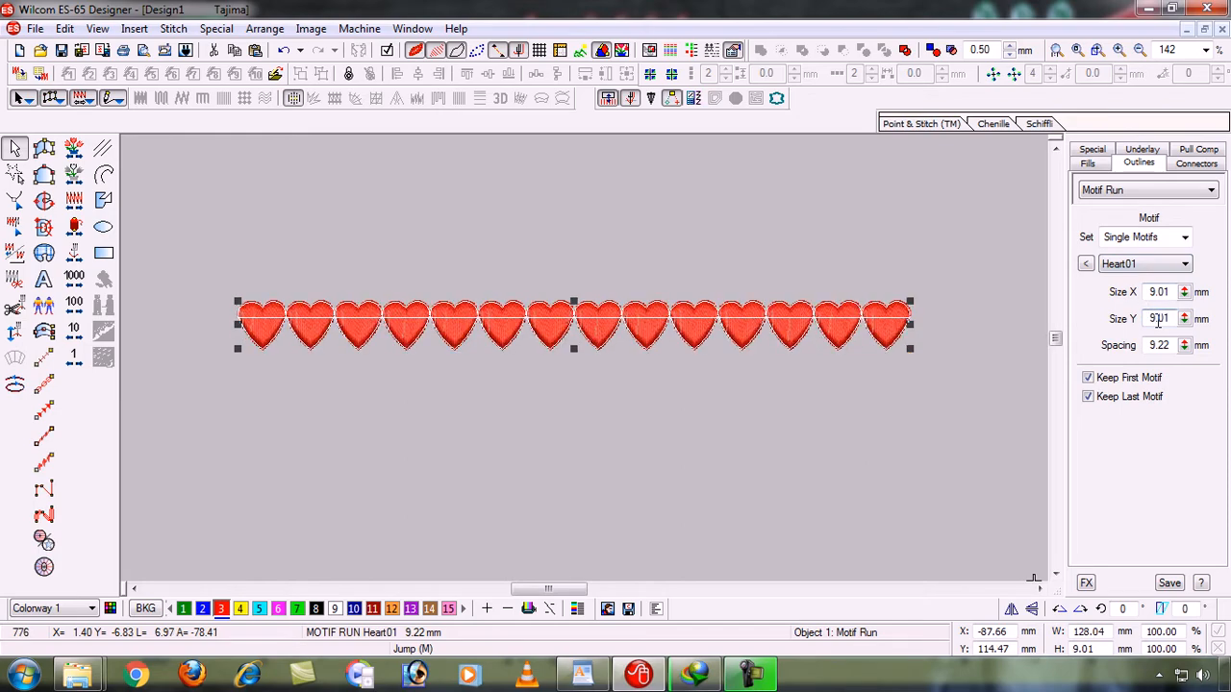
click(897, 385)
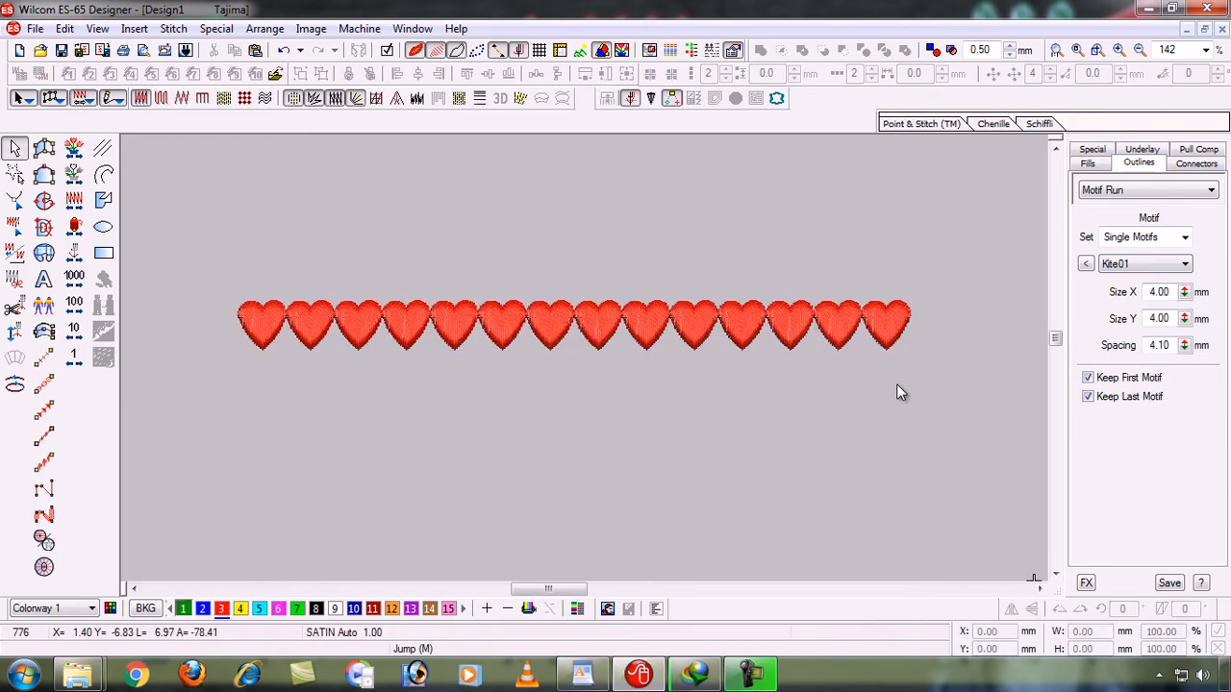
- Narrow the heart motif run horizontally to about 71 mm wide, keeping its height
click(833, 337)
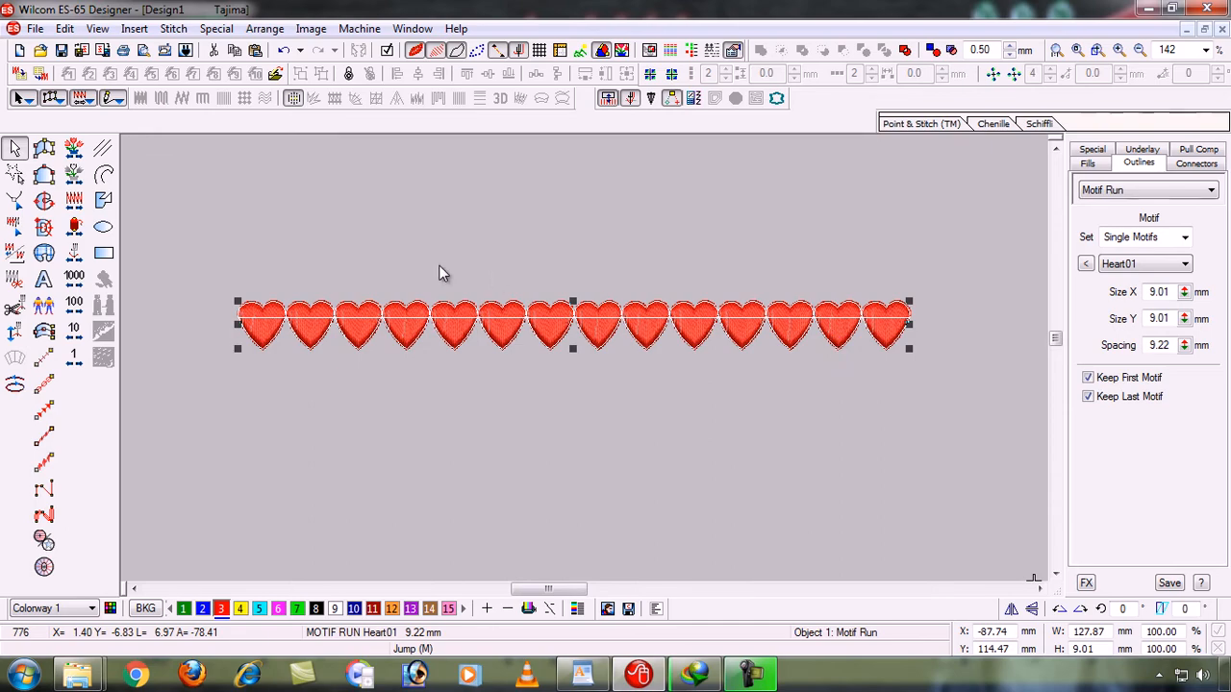
mouse_move(238, 301)
mouse_move(233, 324)
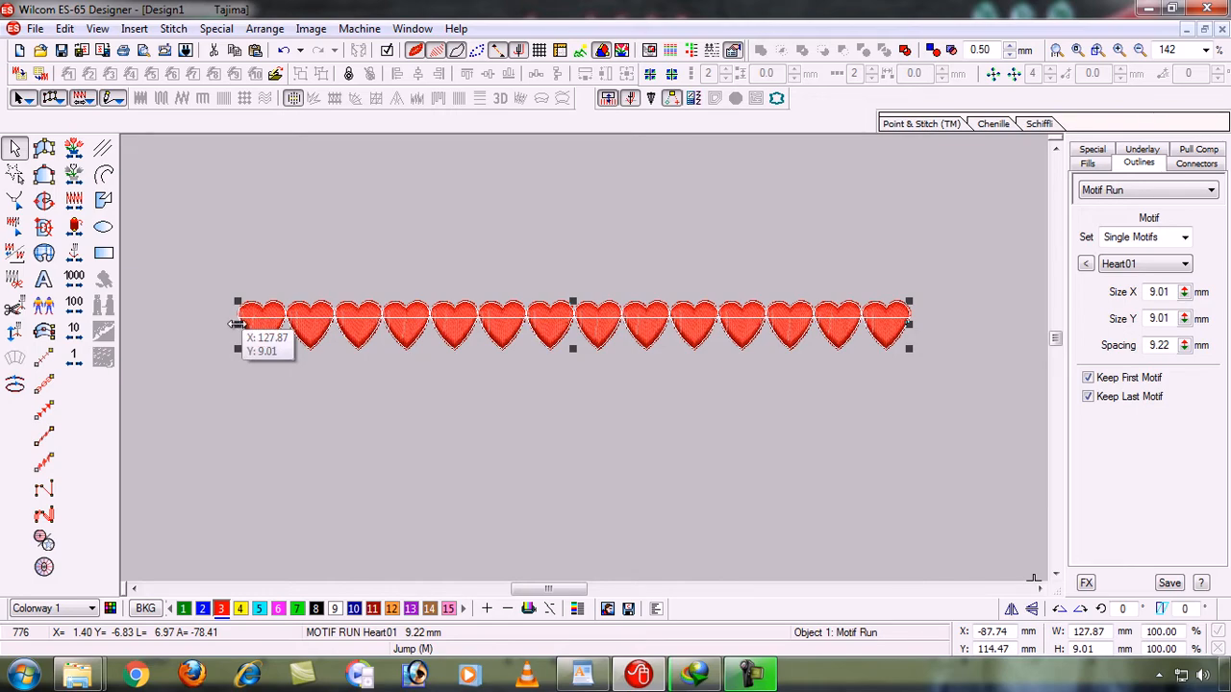
drag(233, 324, 965, 345)
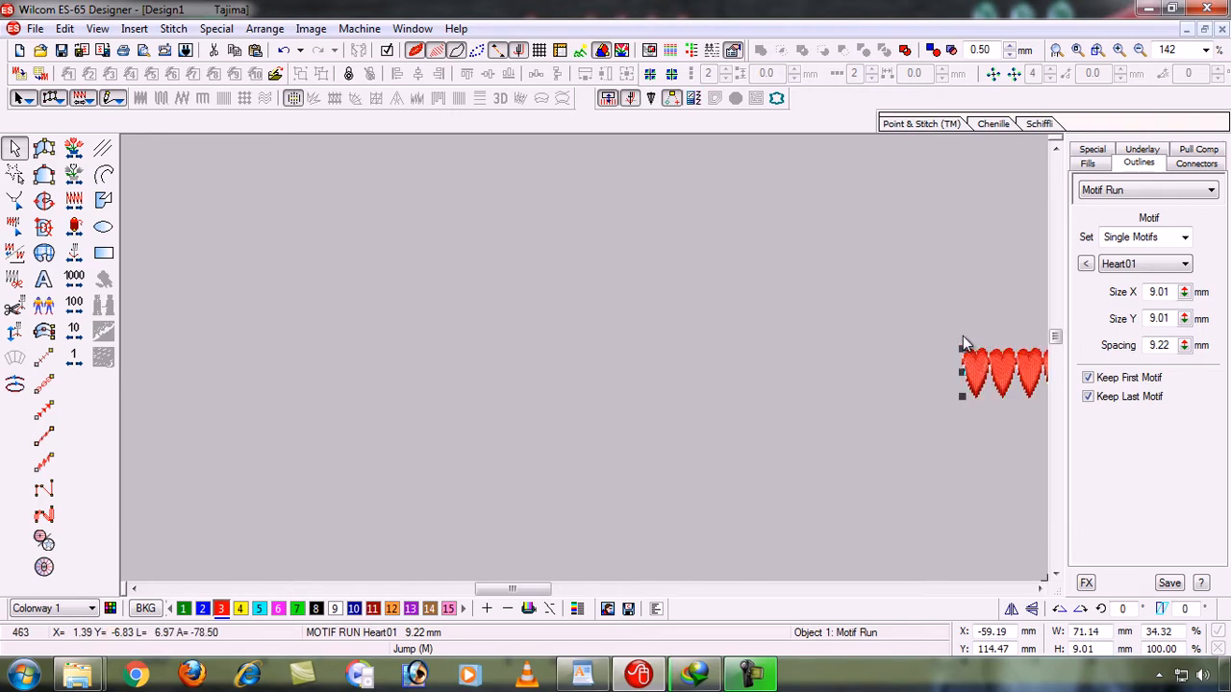
- Widen the heart motif run horizontally to about 143 mm, keeping its height
key(0)
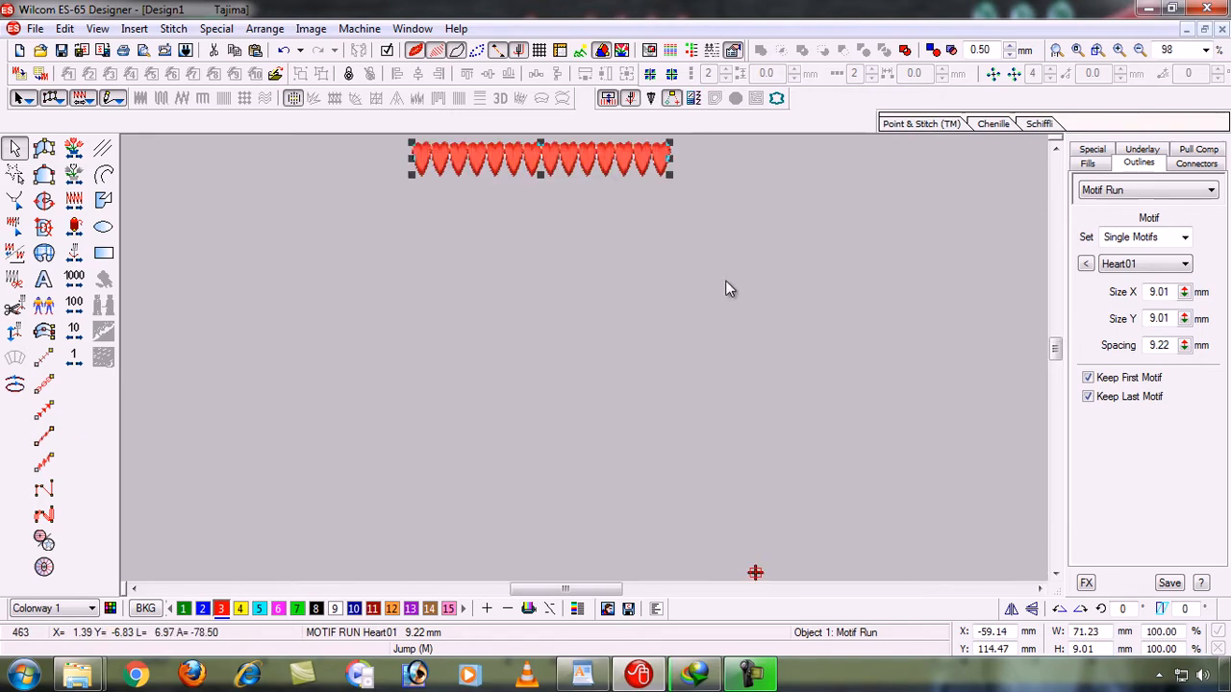
click(1056, 143)
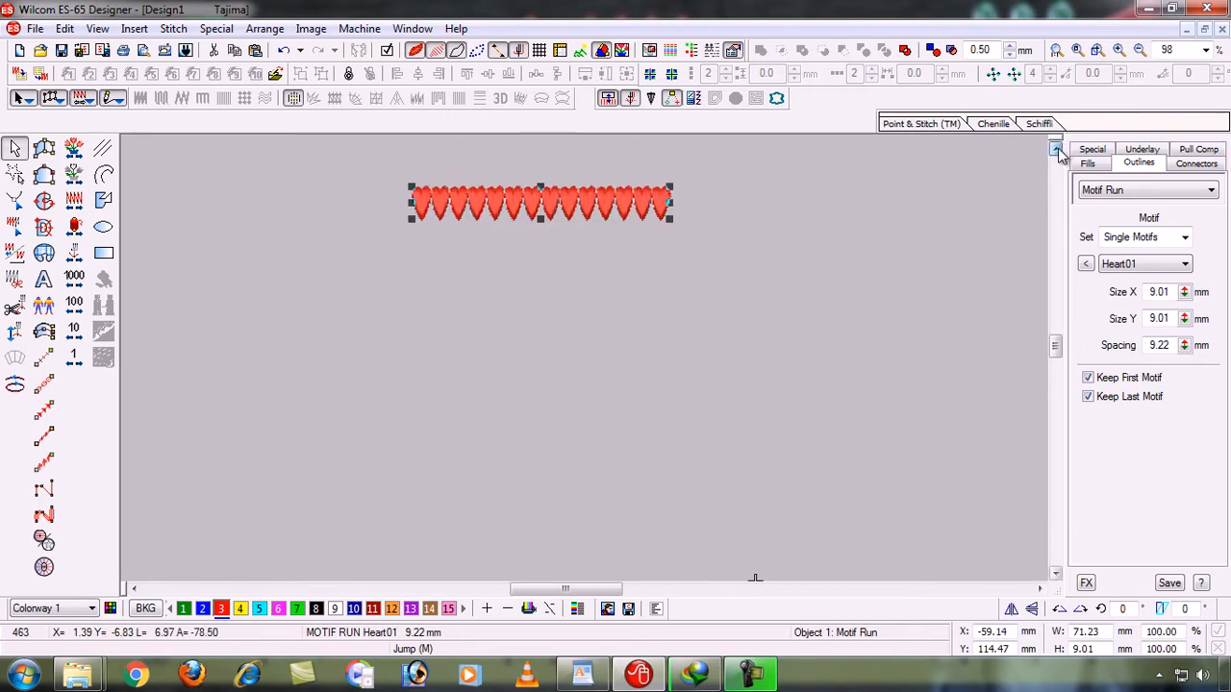
click(1057, 142)
drag(411, 250, 362, 301)
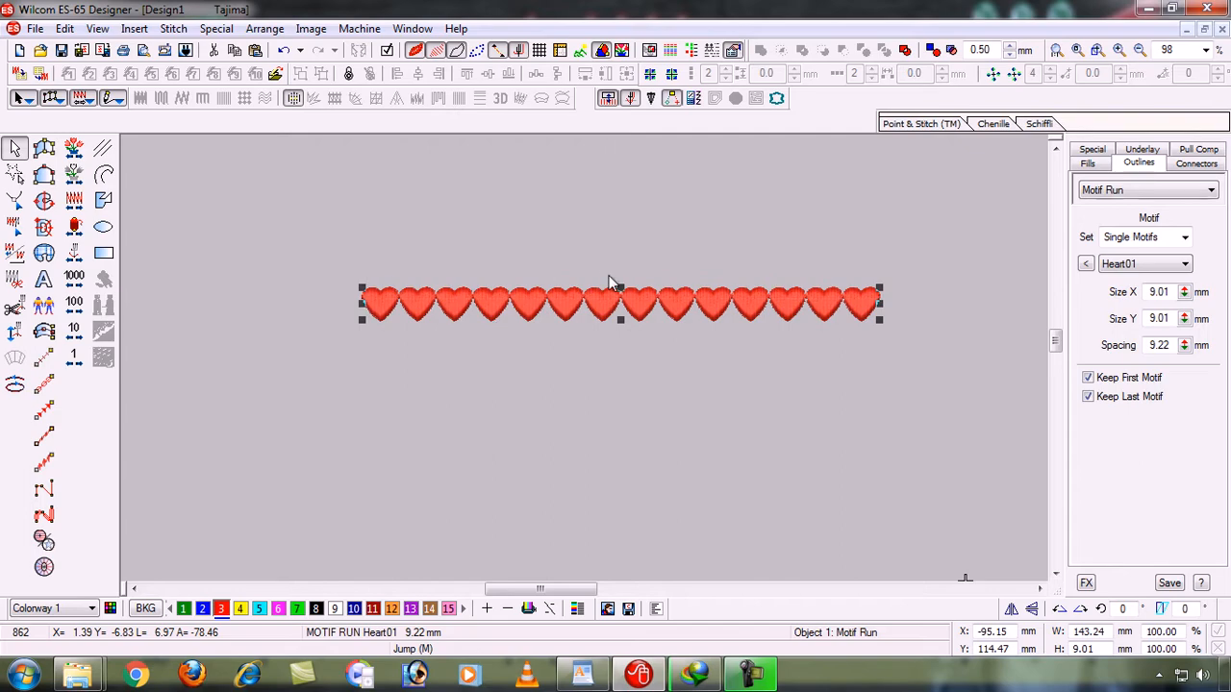
- Stretch the heart motif run vertically to about 49 mm tall, and reduce its height to about 20 mm
drag(622, 286, 601, 244)
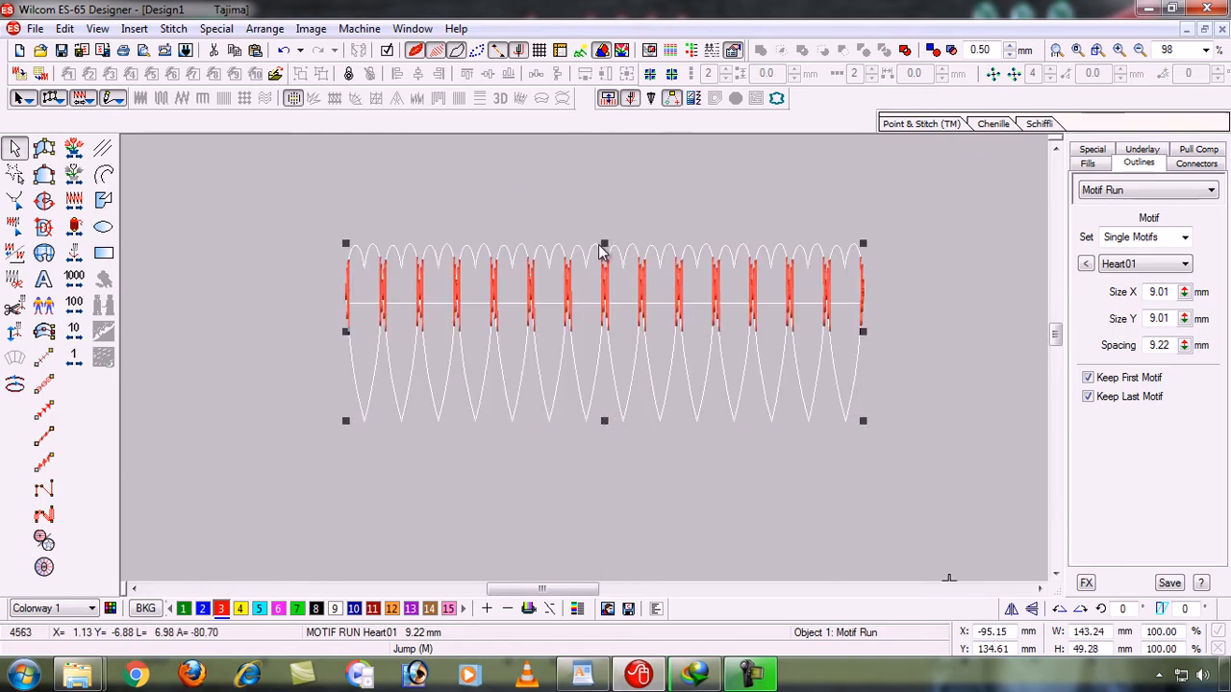
click(593, 482)
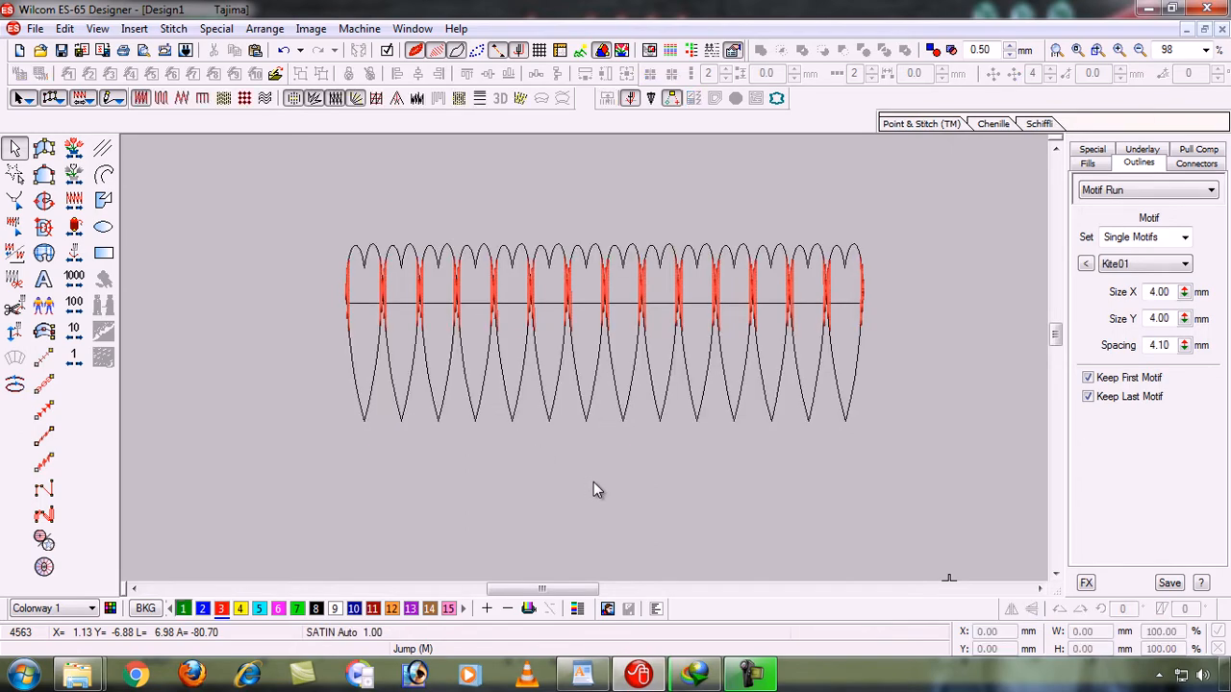
click(677, 300)
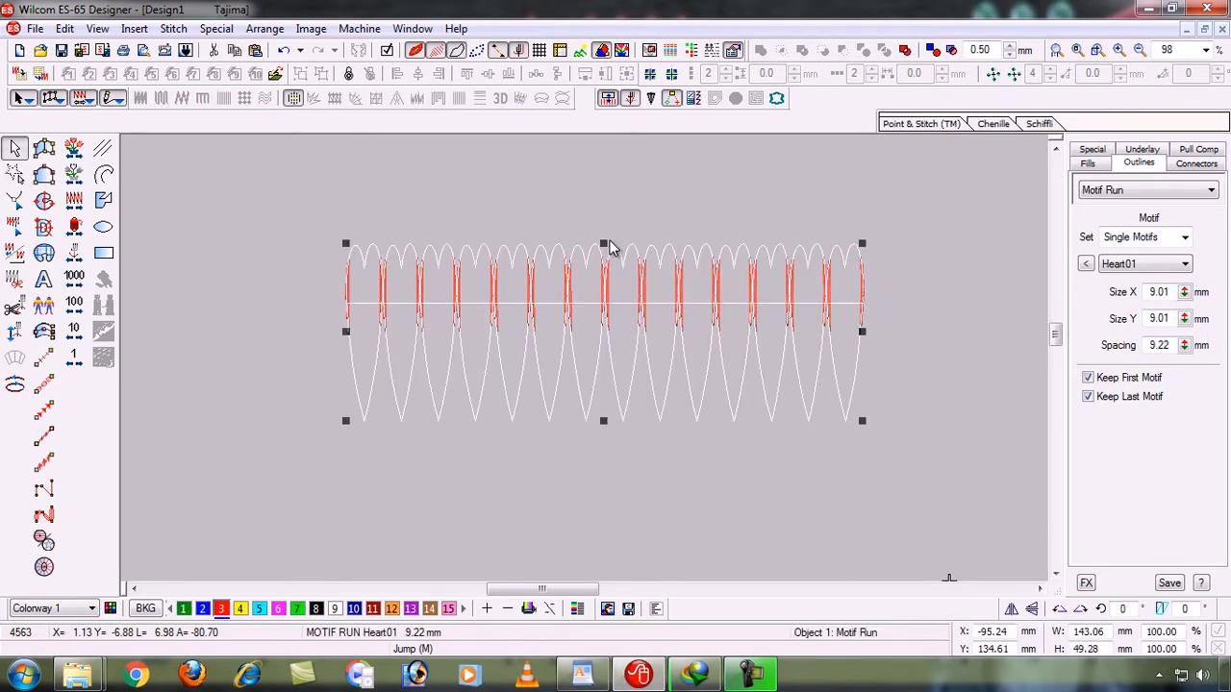
drag(603, 243, 607, 352)
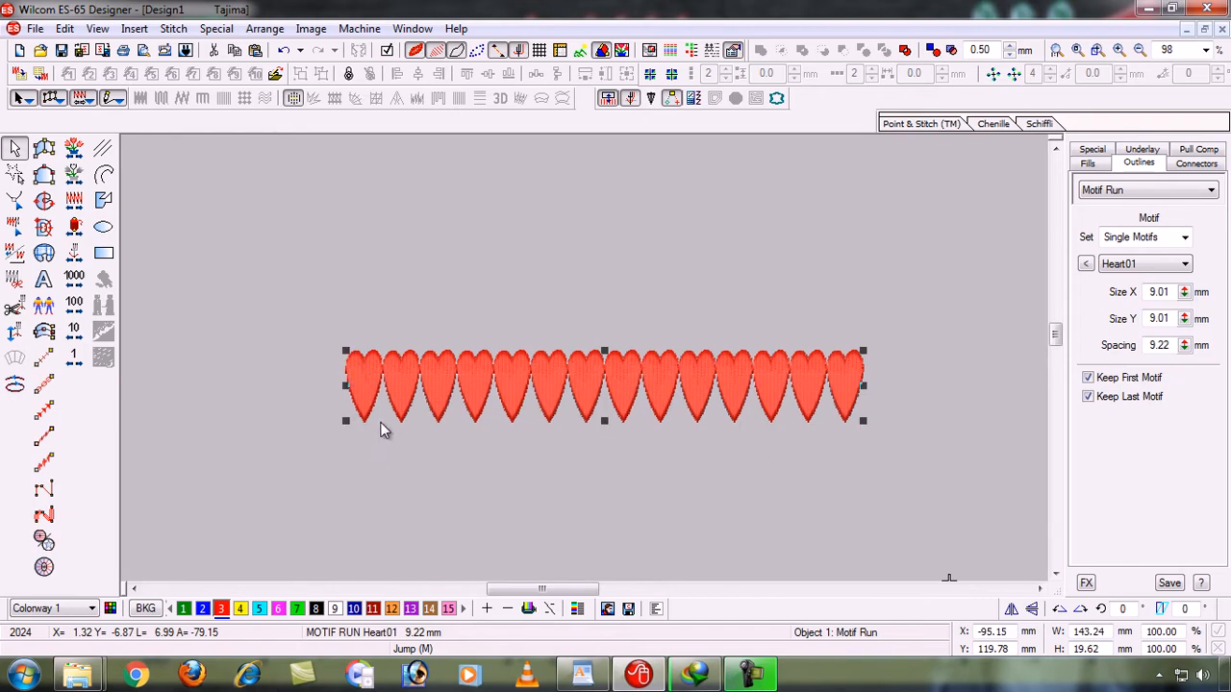
- Scale the heart motif run up proportionally to about 192 mm wide, and scale it back down to about 143 mm
drag(344, 348, 379, 261)
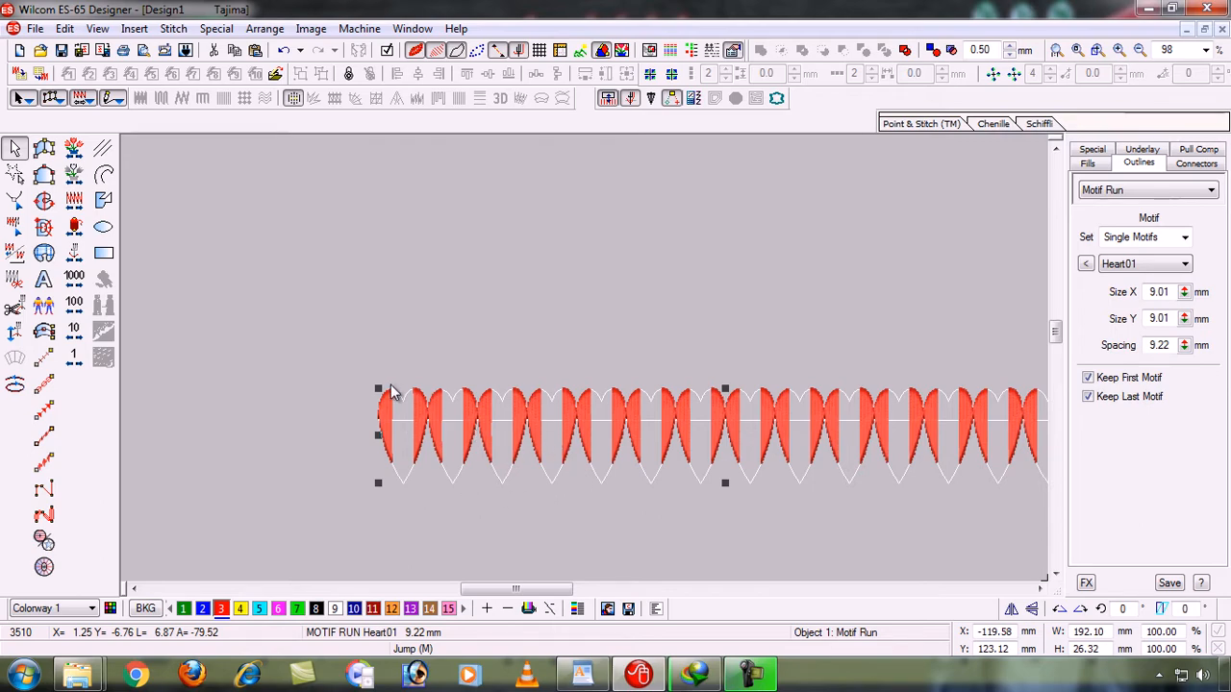
drag(378, 388, 556, 411)
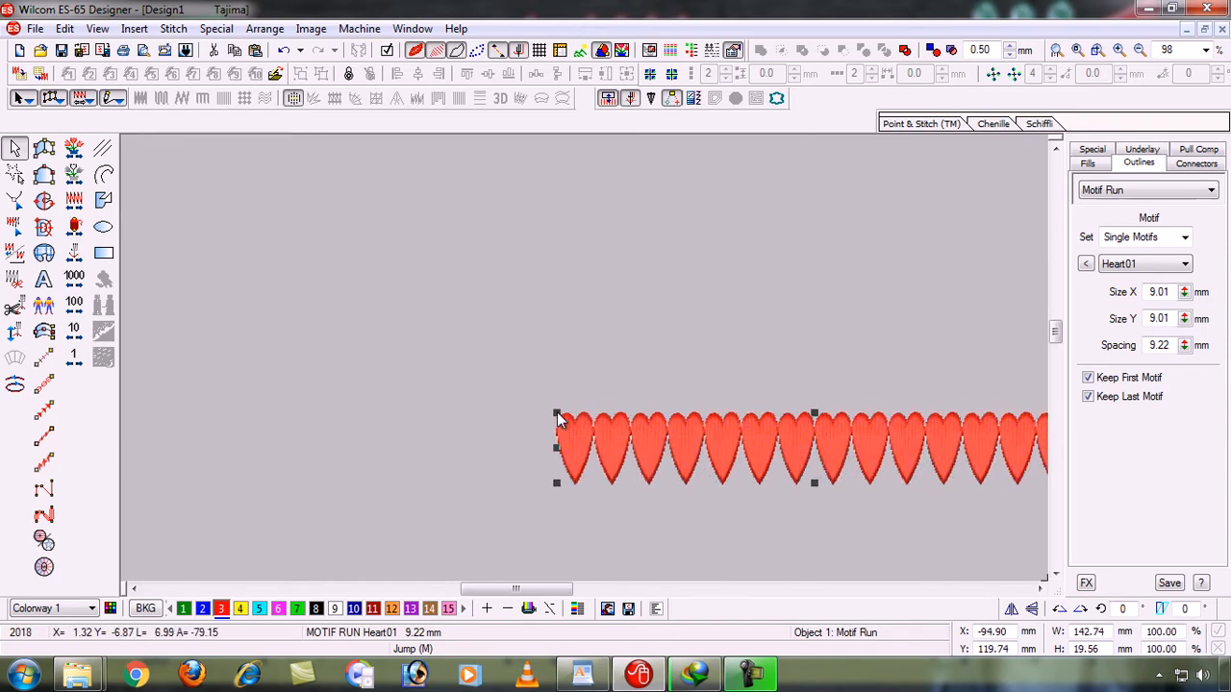
click(730, 406)
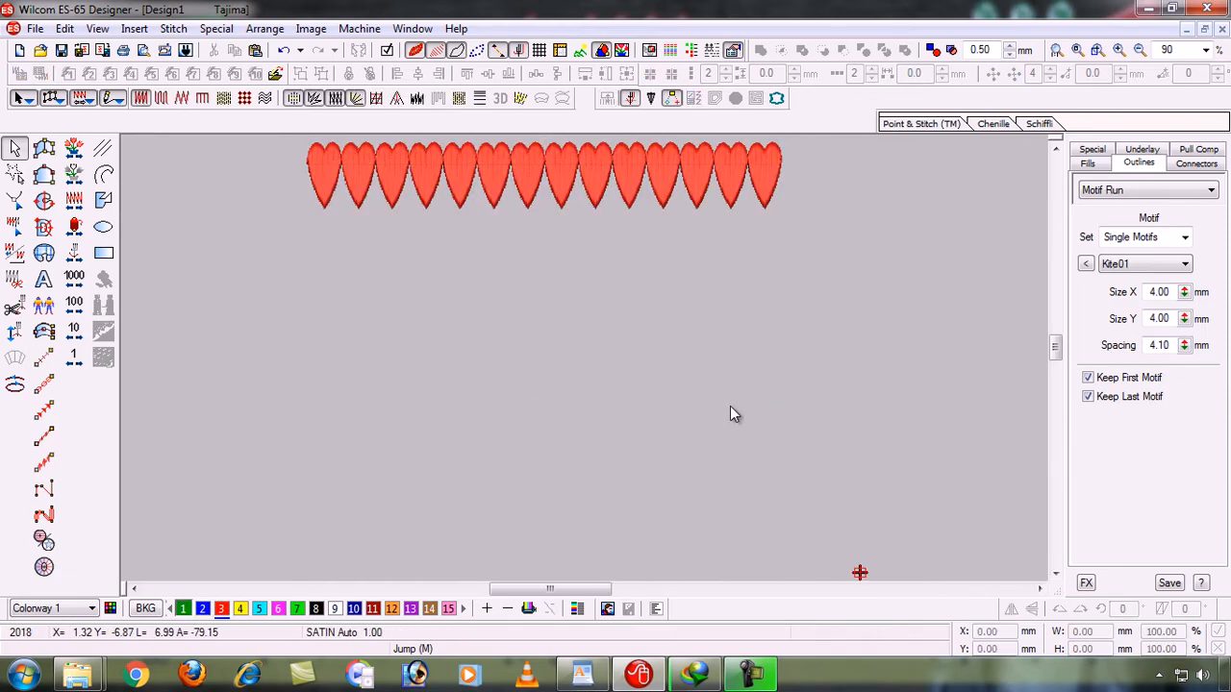
key(b)
click(856, 310)
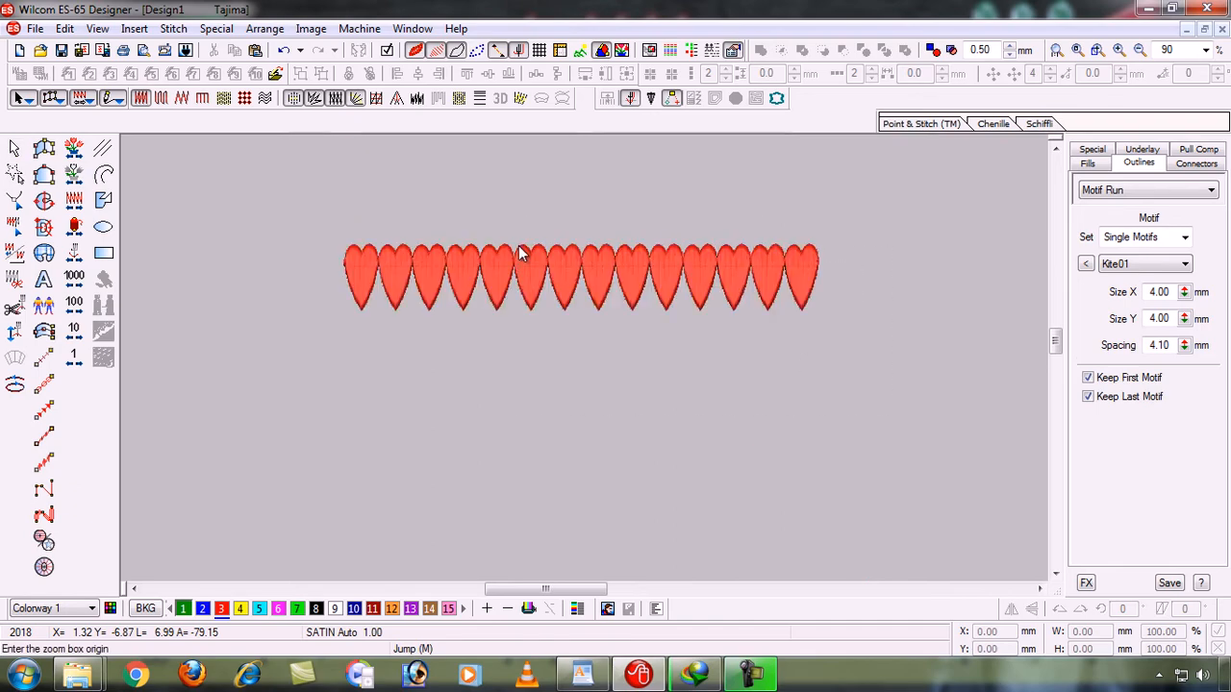
click(291, 187)
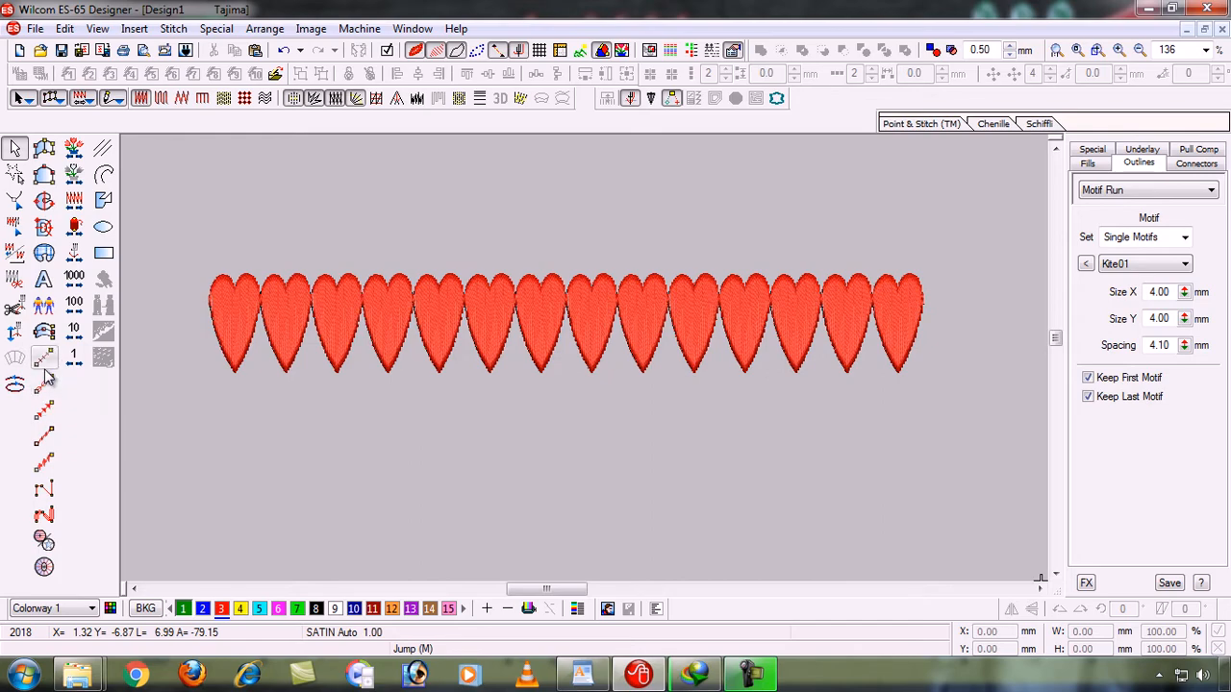
- Draw a vector circle about 45 mm in diameter below the heart motif run
click(104, 227)
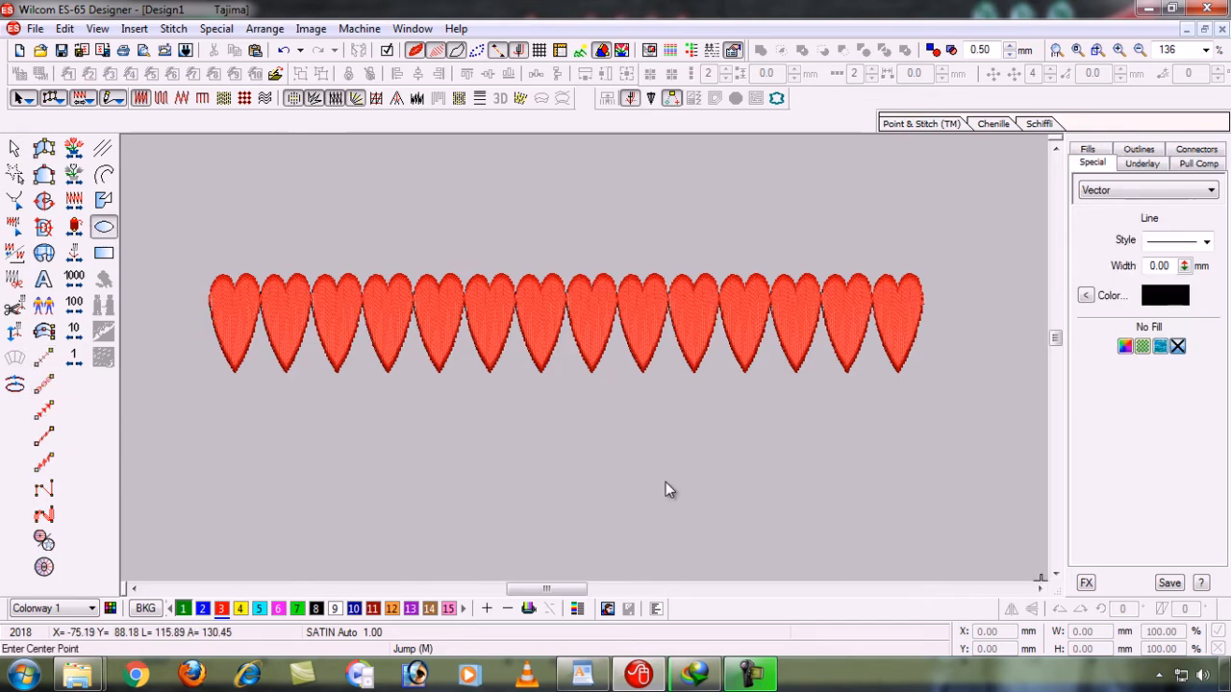
click(1055, 574)
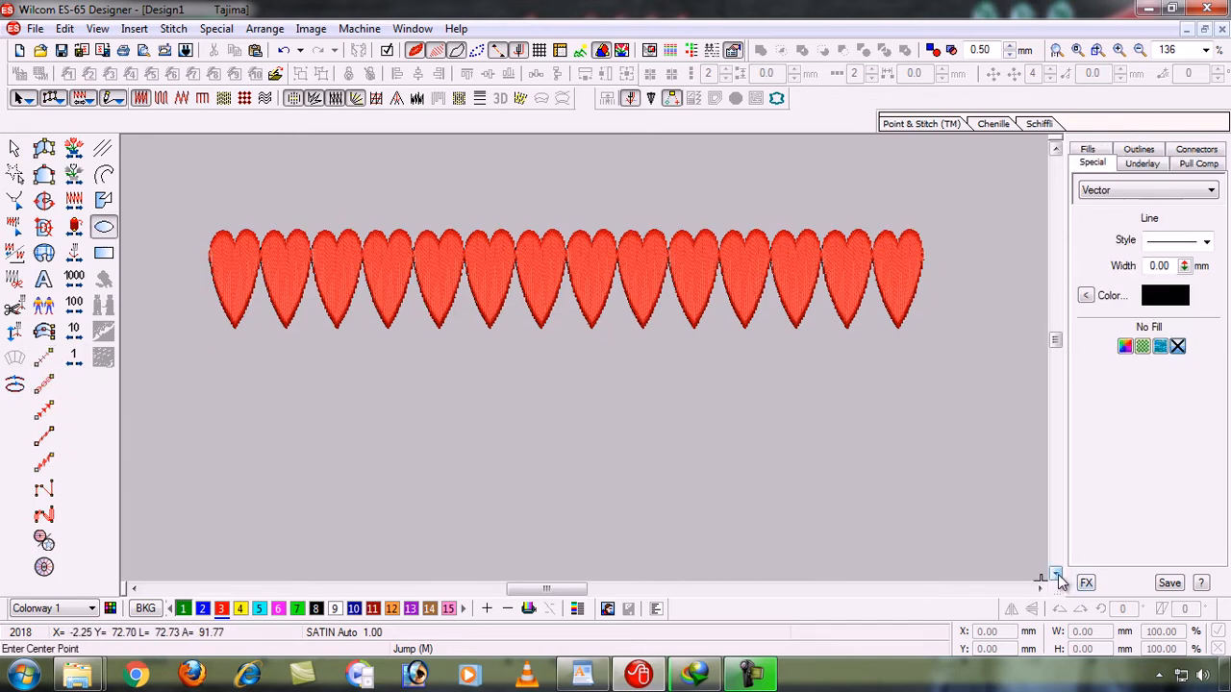
click(1055, 574)
click(1054, 574)
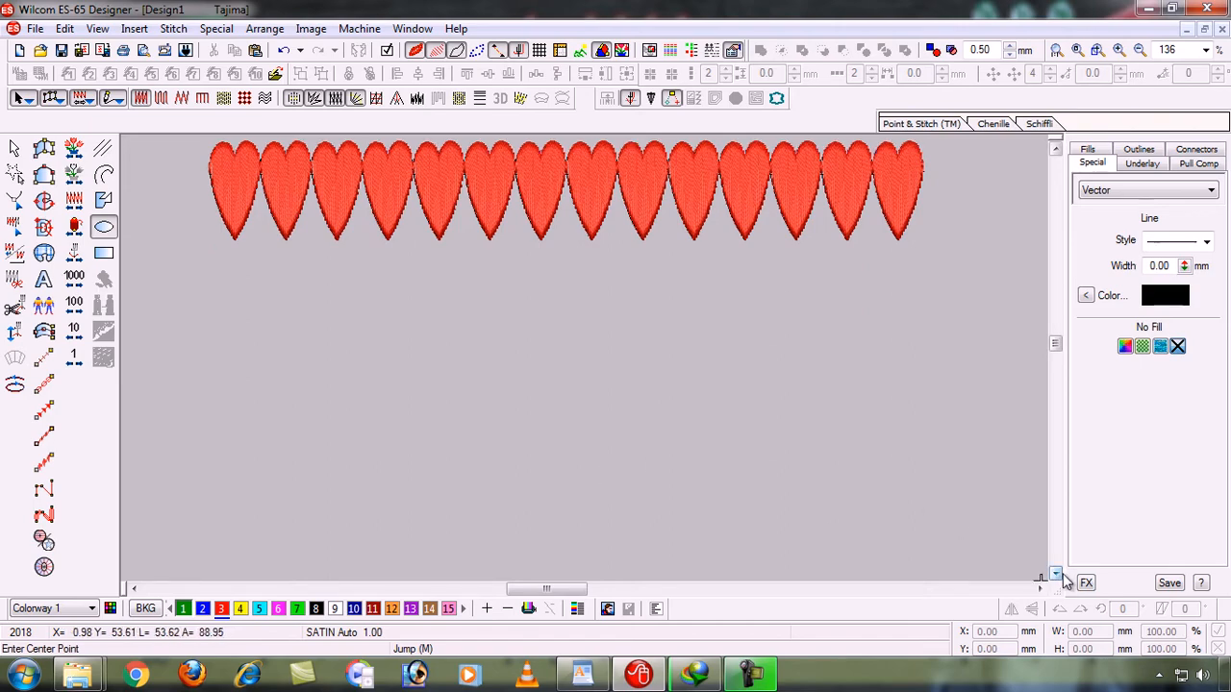
click(533, 437)
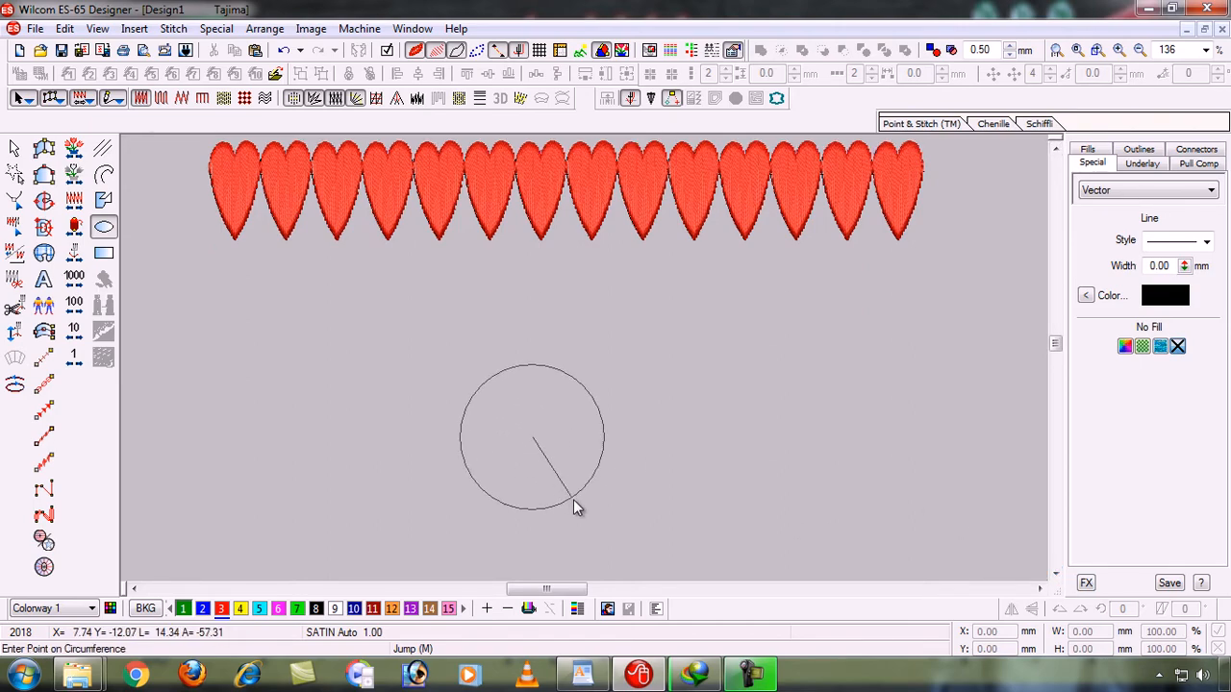
click(588, 537)
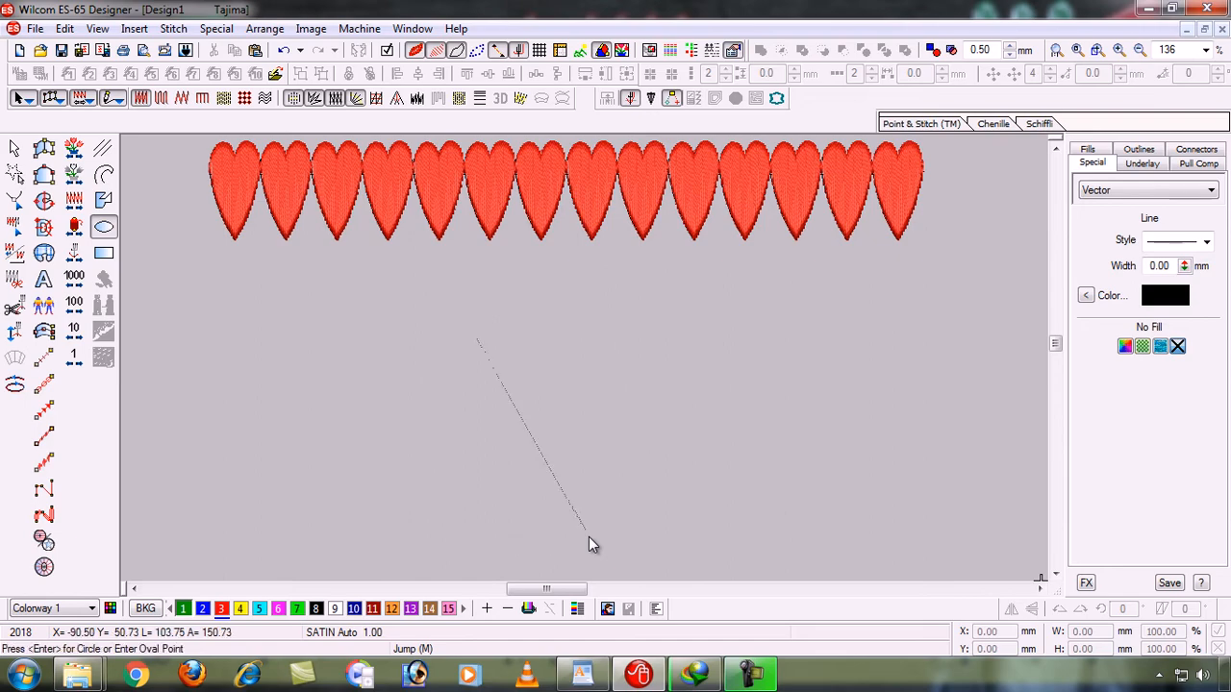
key(Return)
- Convert the circle's outline to a Motif Run with the Kite01 motif
click(14, 148)
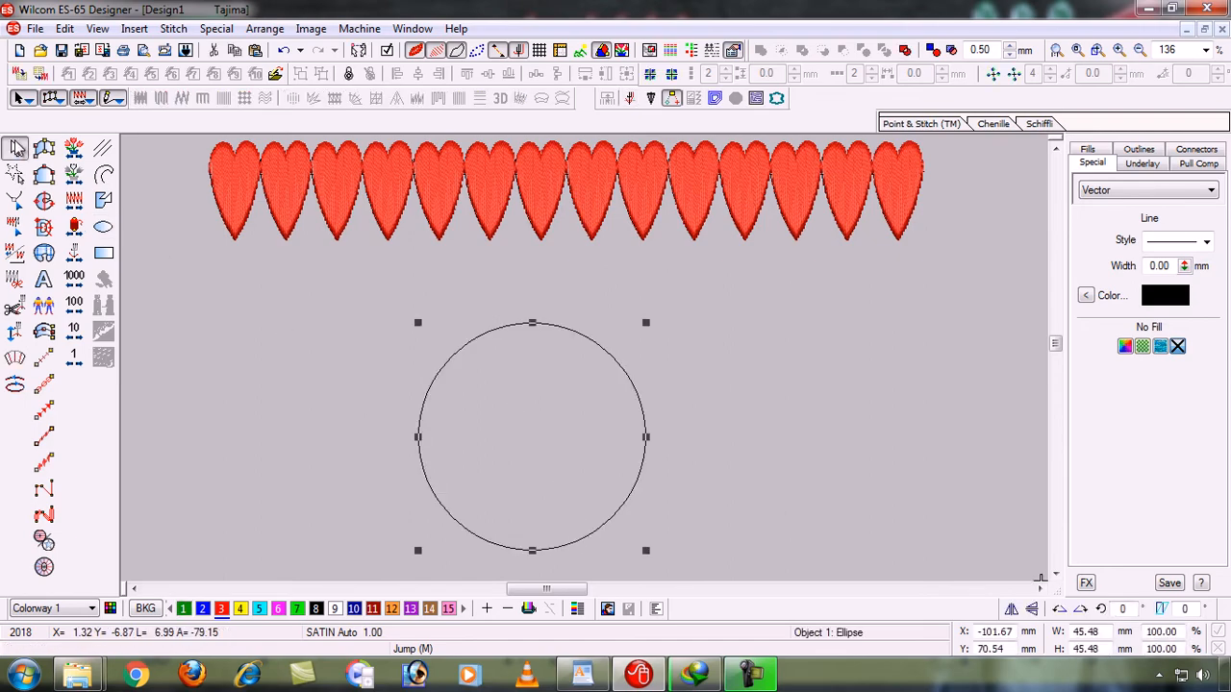
click(43, 412)
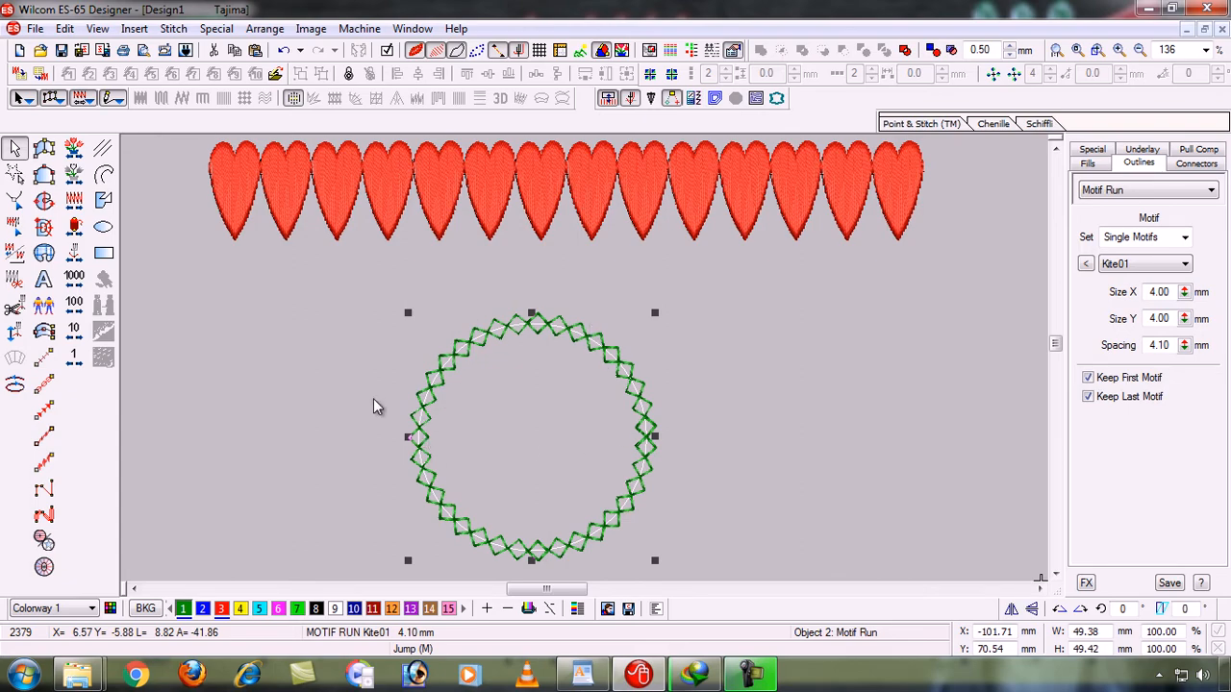
key(Escape)
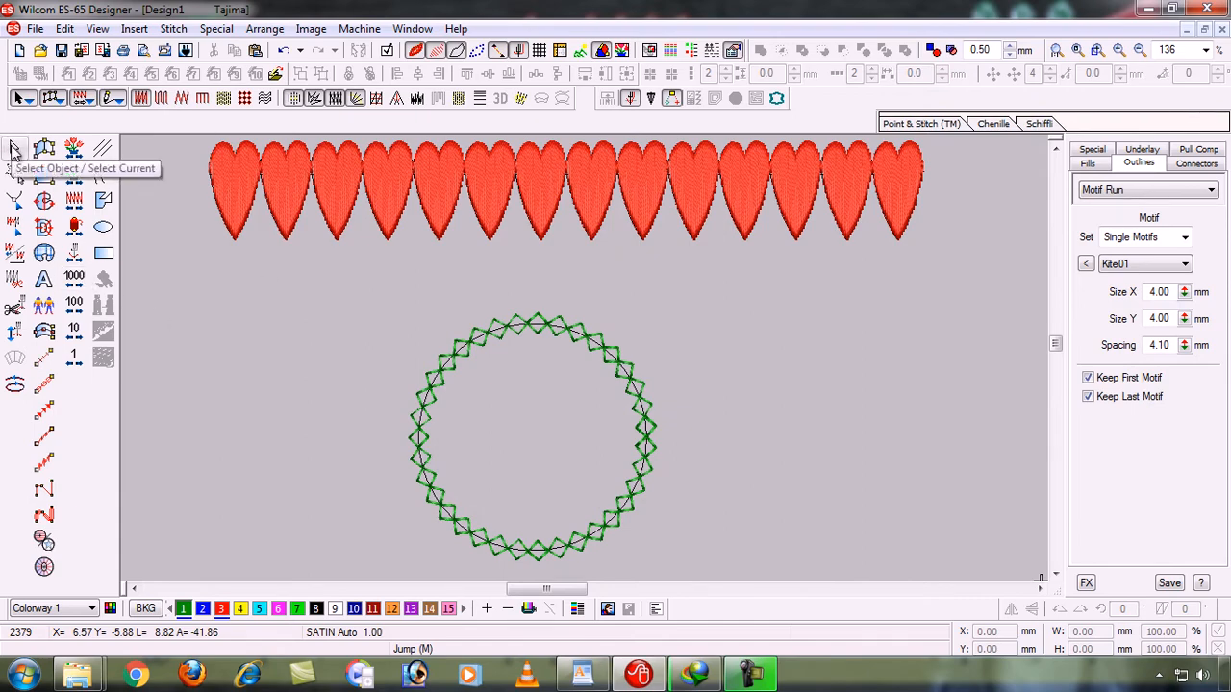
- Draw a second vector circle of similar size to the right of the kite motif circle
click(103, 226)
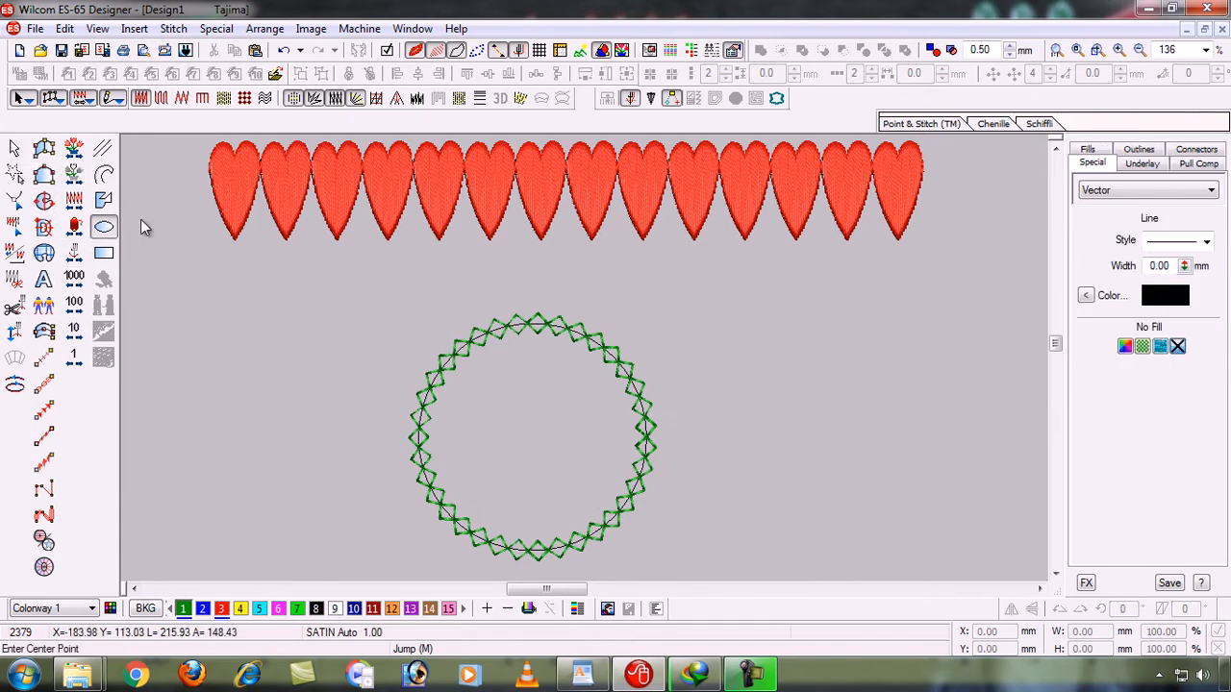
click(852, 418)
click(876, 526)
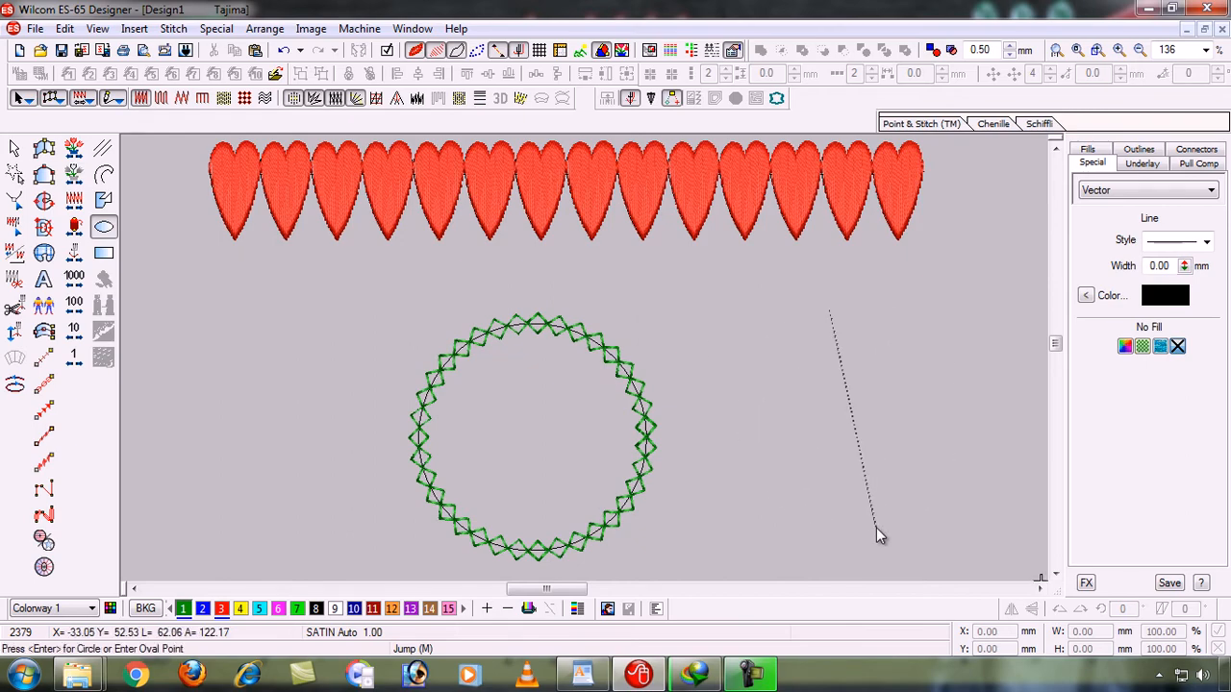
key(Return)
- Digitize a closed Kite01 Motif Run with curve points along the right circle's outline, with motifs about 6.3 mm in size
click(44, 411)
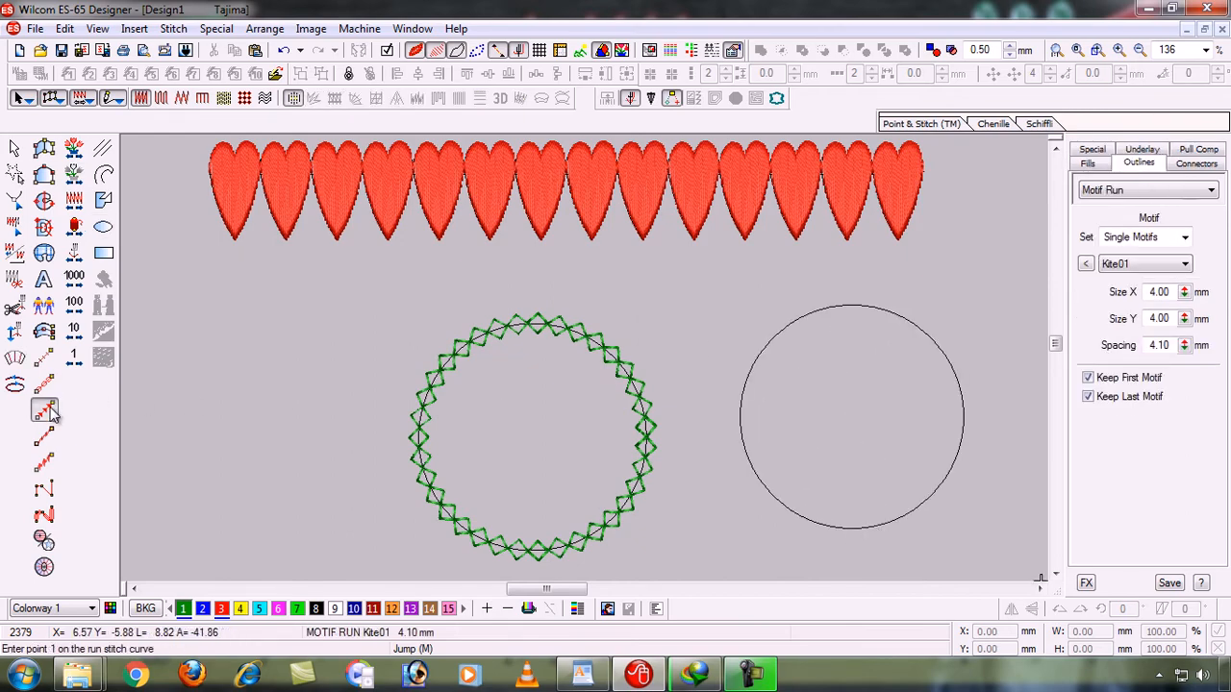
click(740, 421)
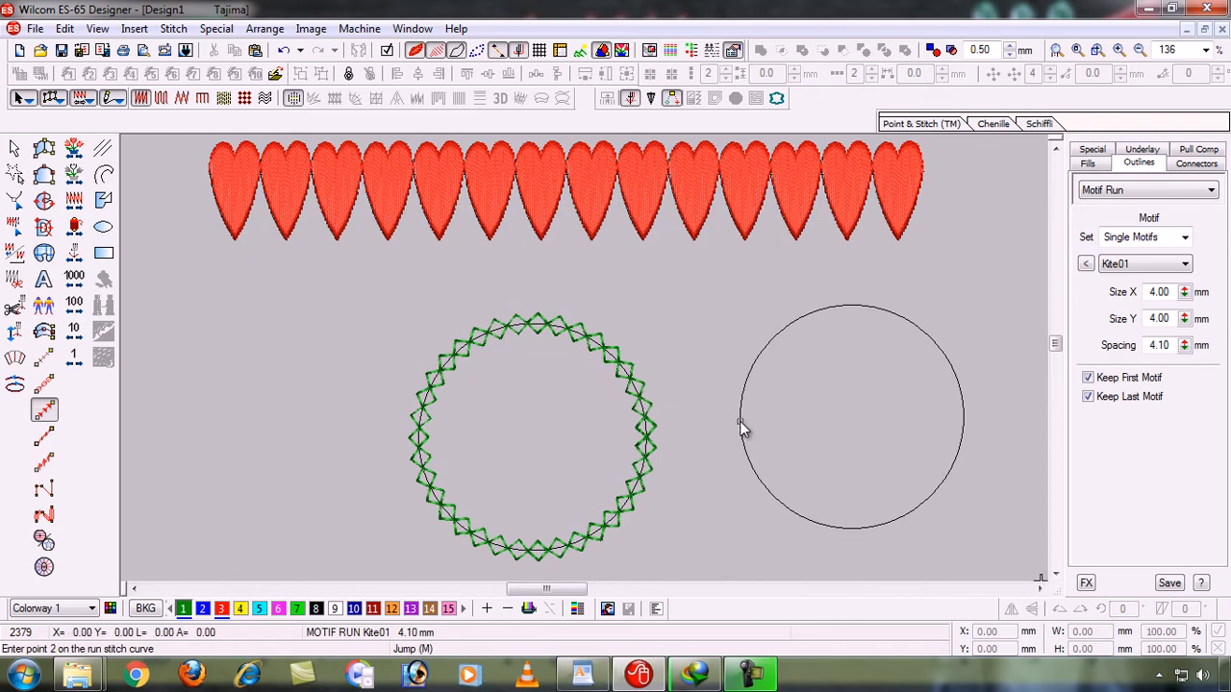
click(803, 318)
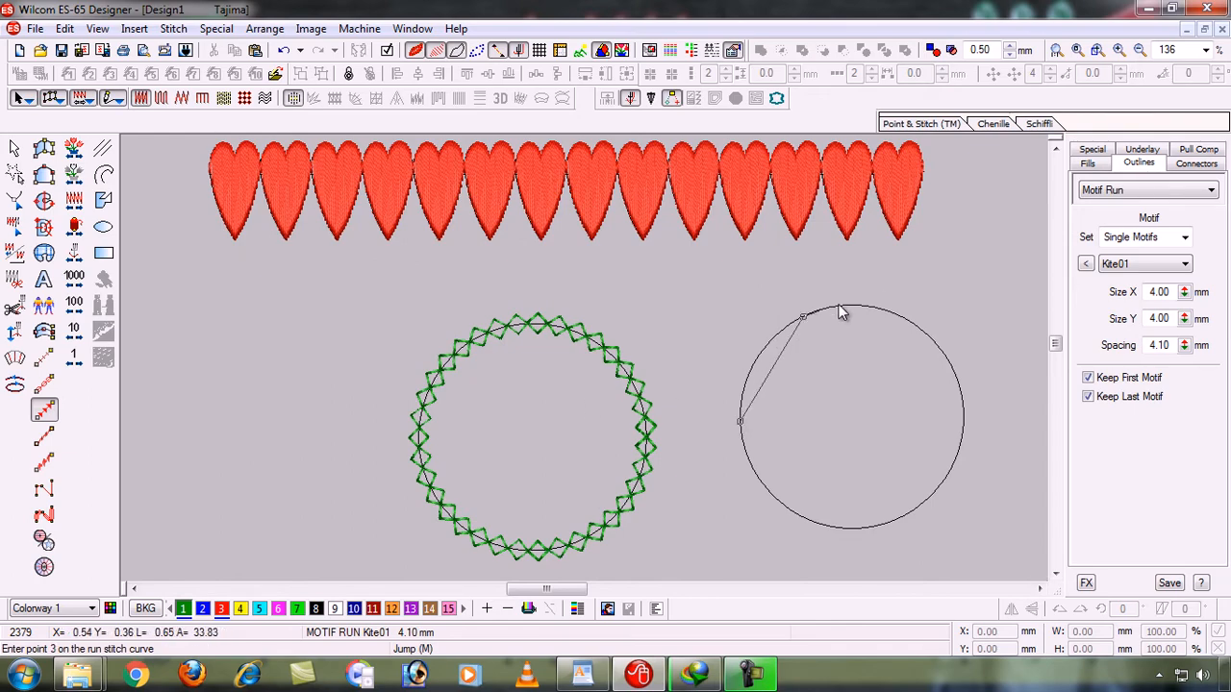
click(912, 323)
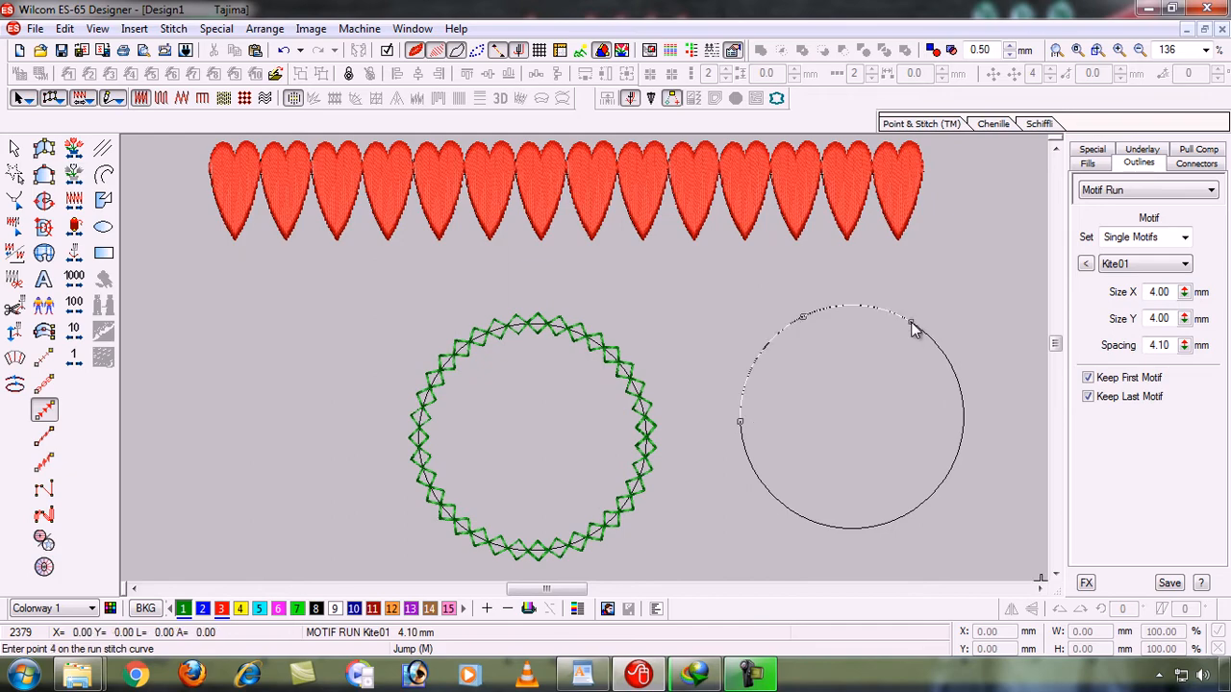
click(963, 408)
click(932, 496)
click(833, 528)
click(757, 478)
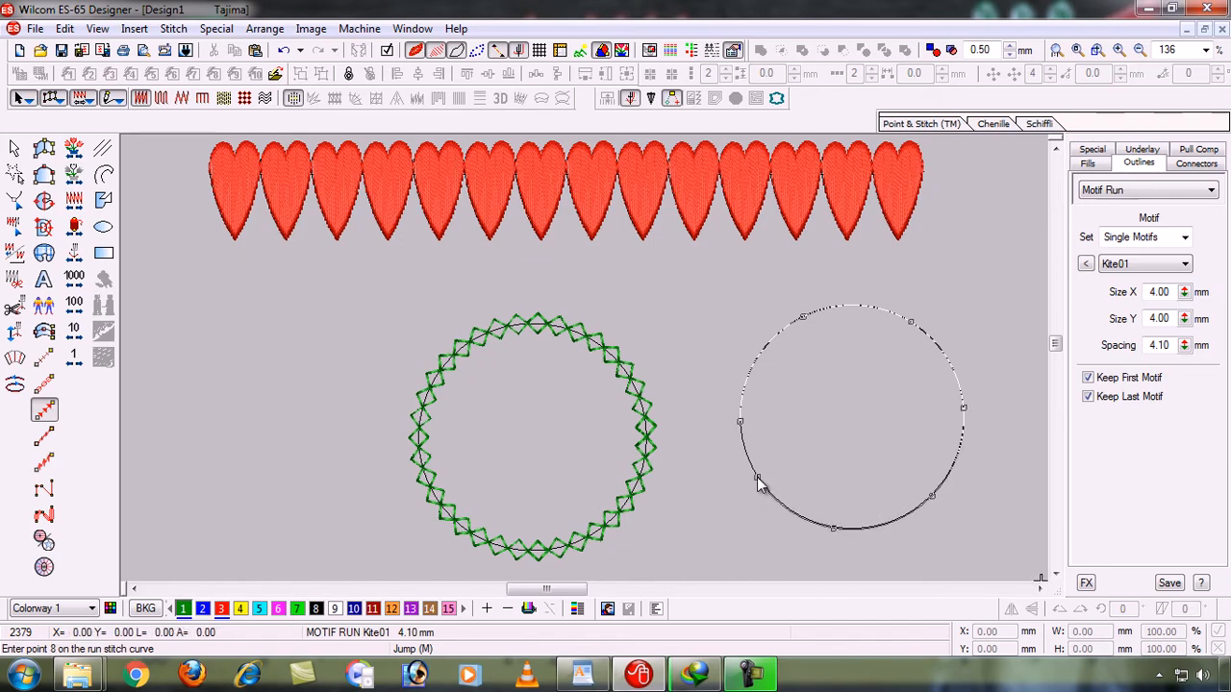
click(740, 423)
key(Return)
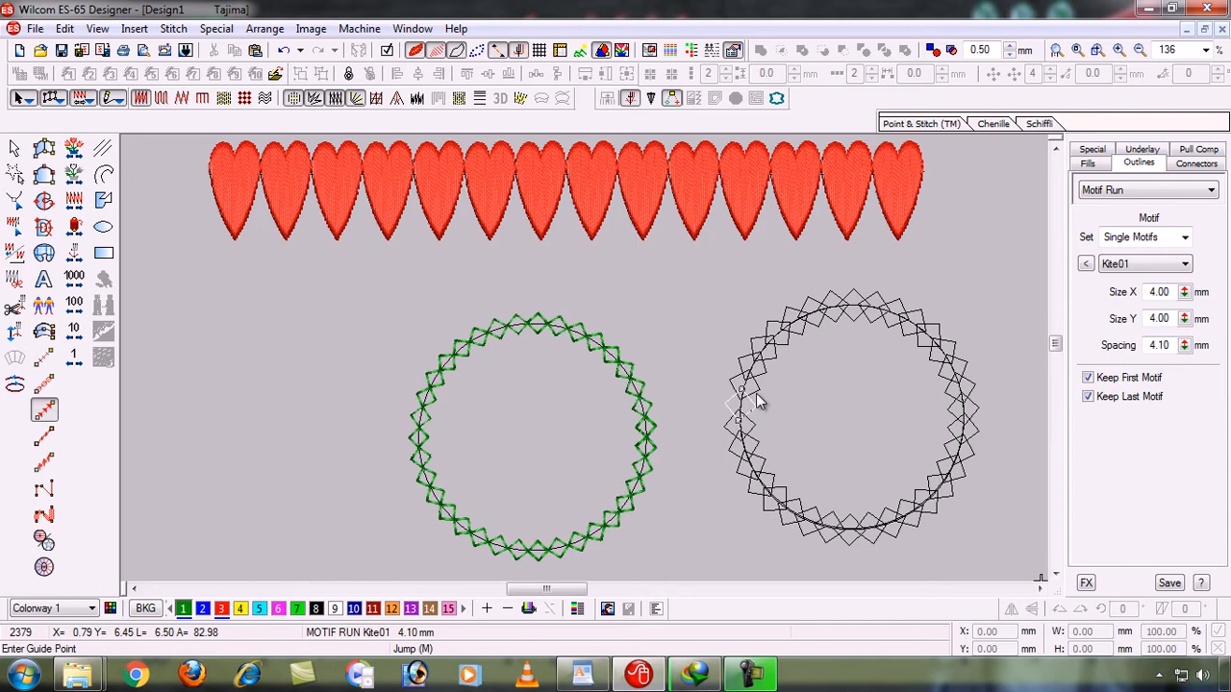
click(757, 402)
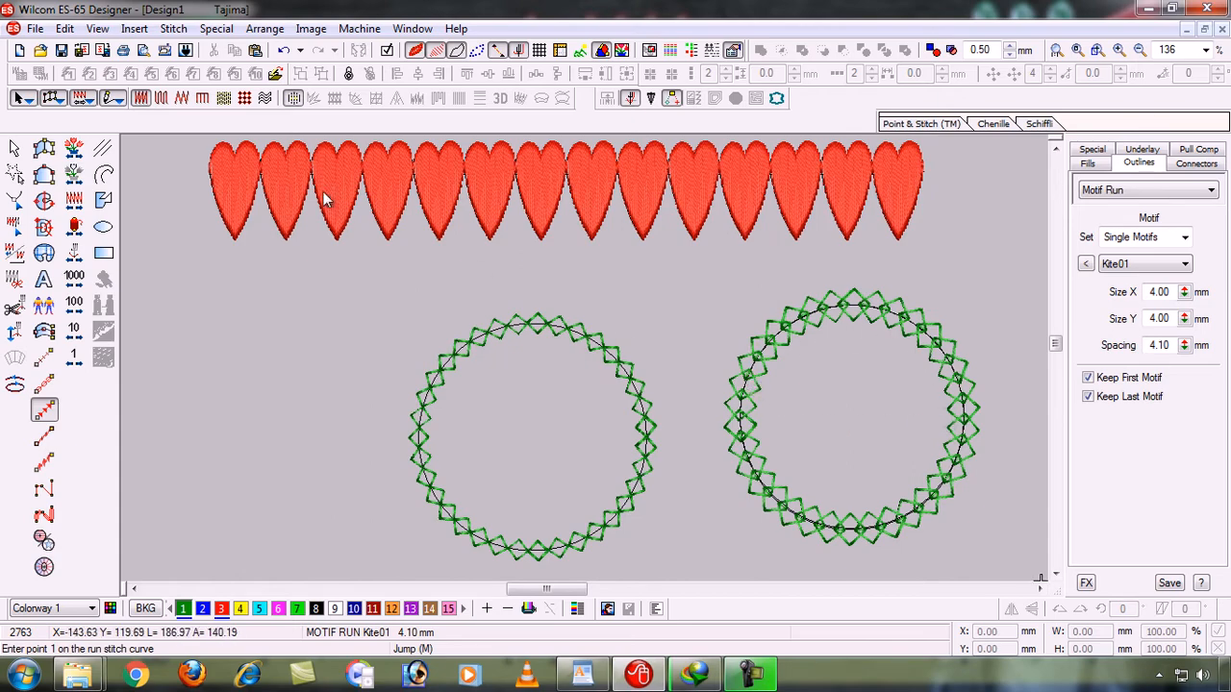
- Select the right circle's motif run and try other motifs on it, including Curve08 and Cross14
click(15, 148)
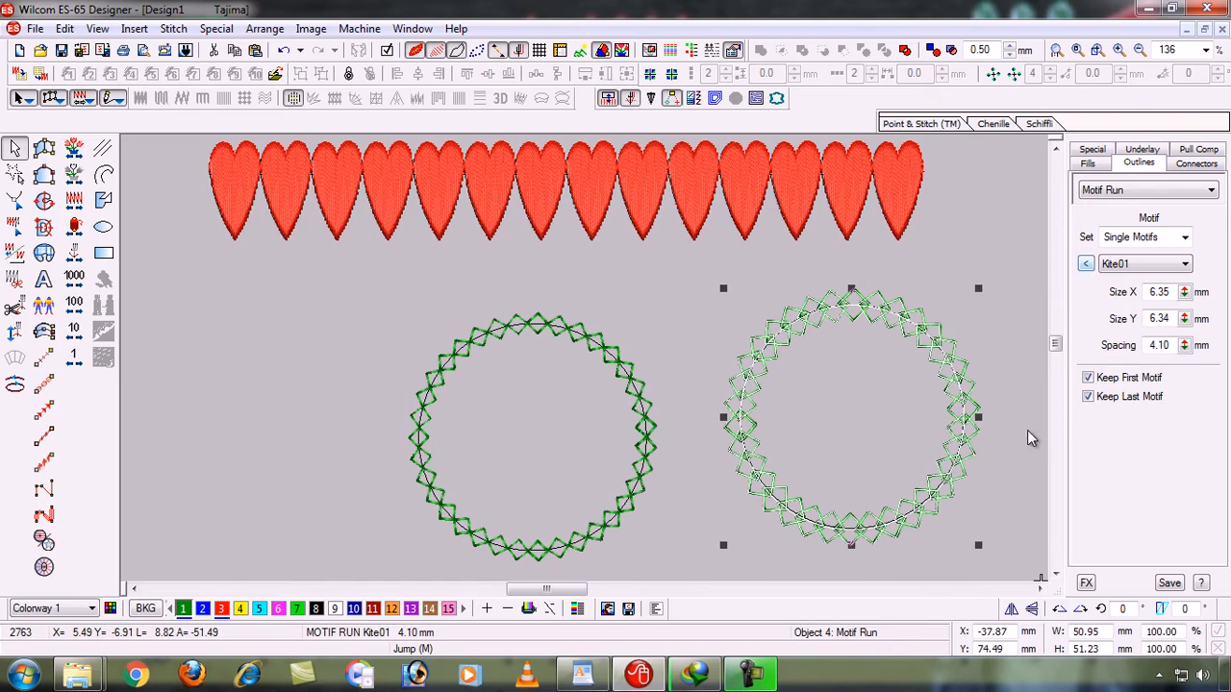
click(1040, 589)
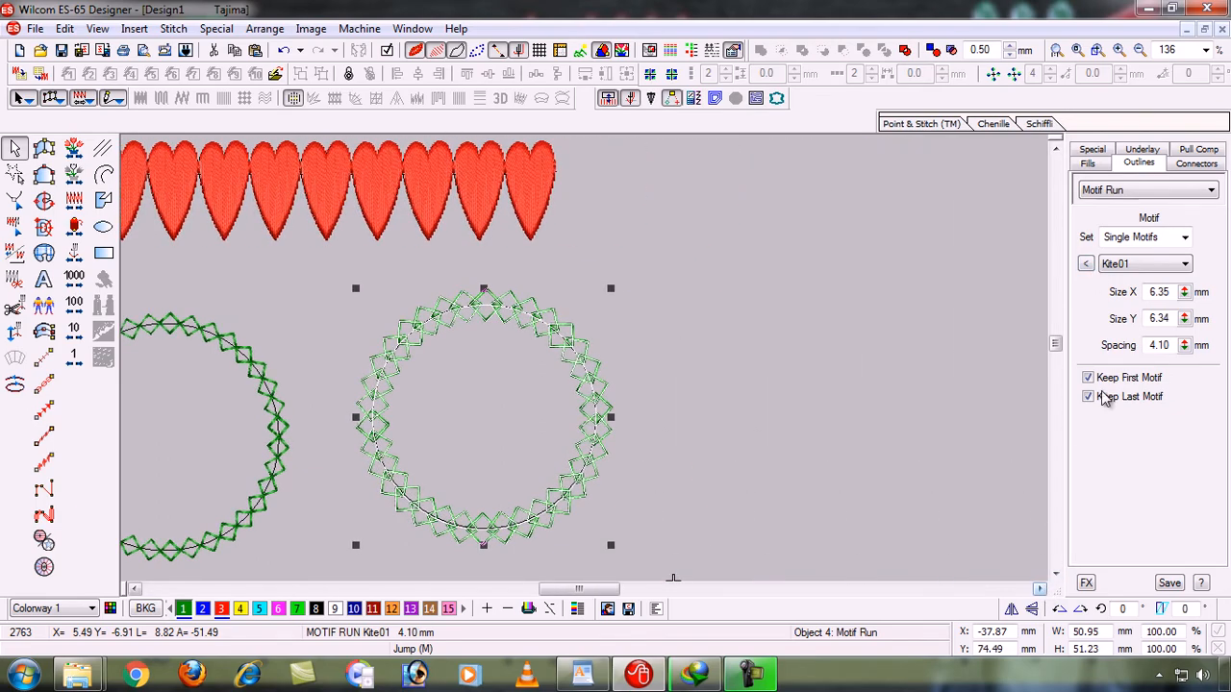
click(1086, 266)
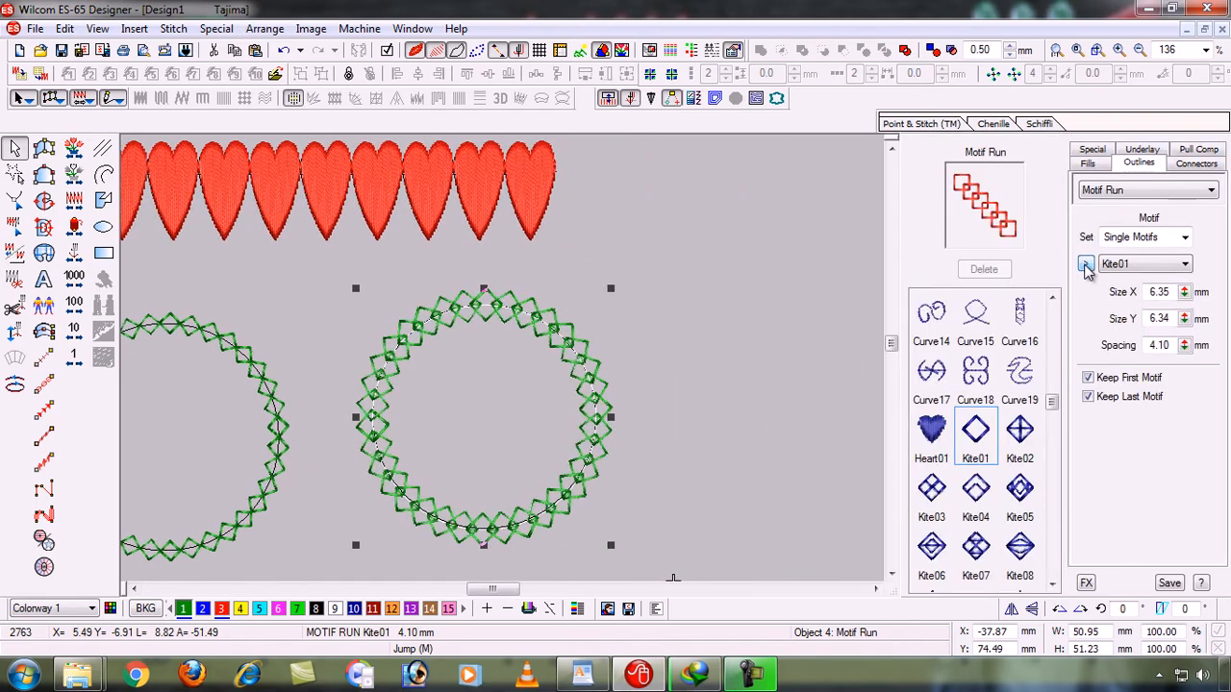
click(947, 342)
key(Up)
key(Up)
key(Up)
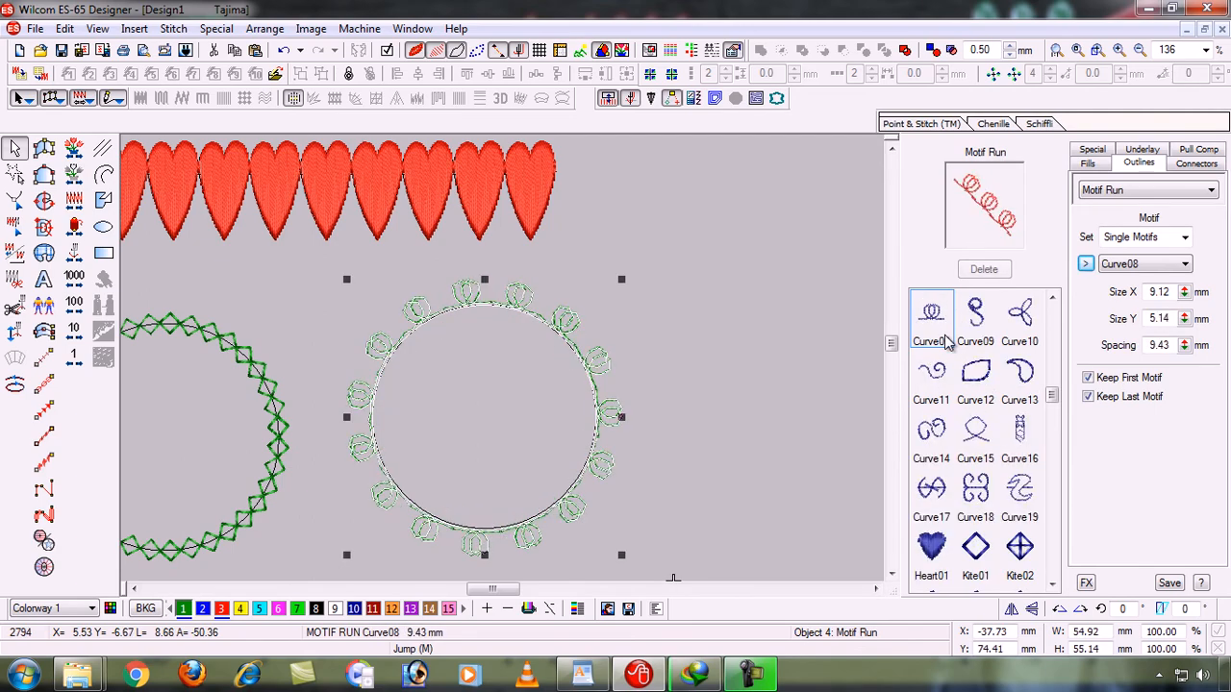
key(Up)
key(Up)
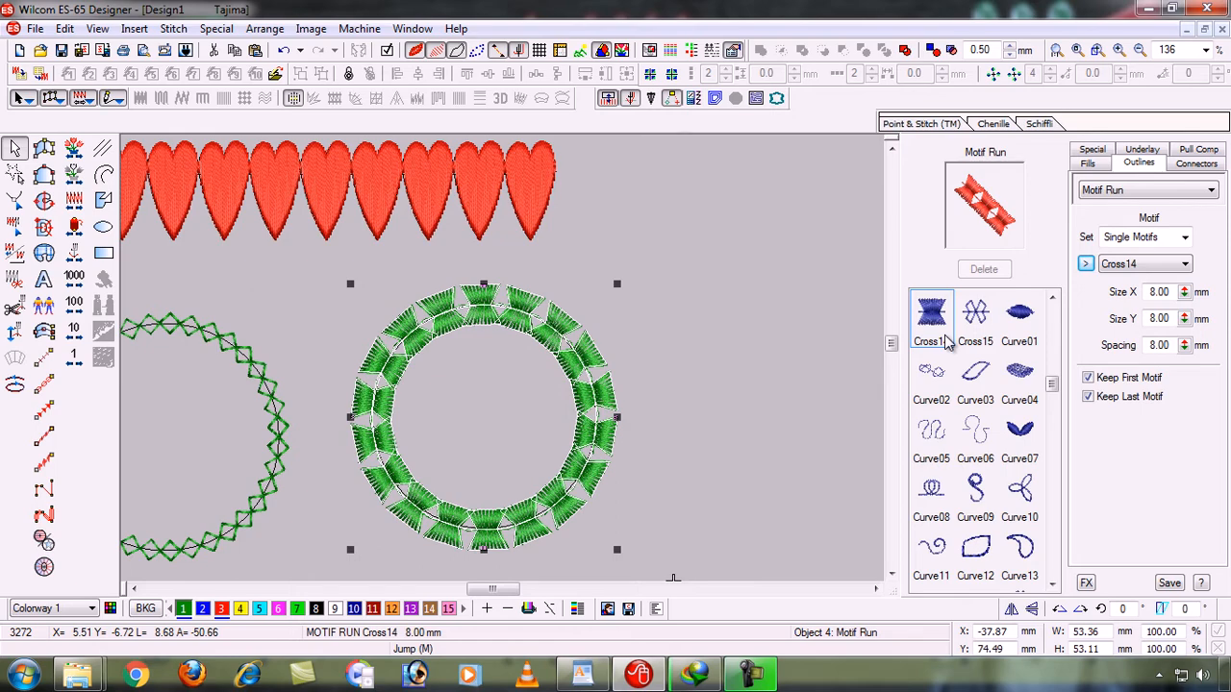
- Compare the Cross15 and Curve01 motifs on the right circle and apply Curve01
key(Right)
key(Right)
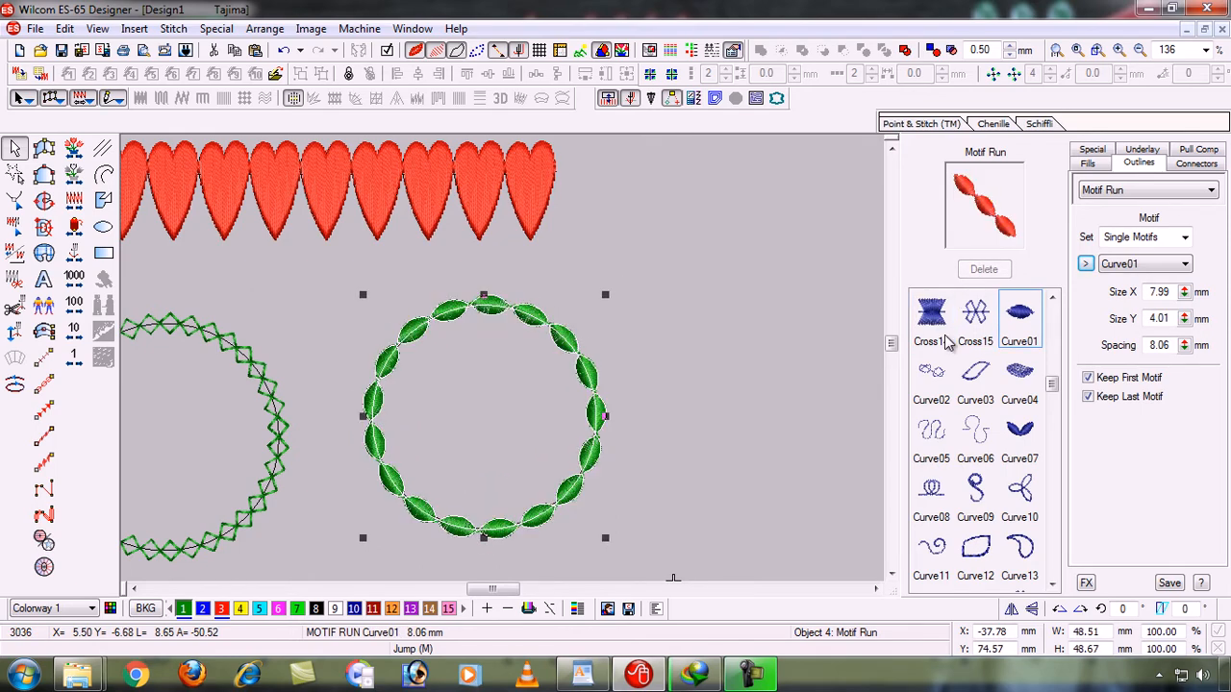
key(Left)
key(Left)
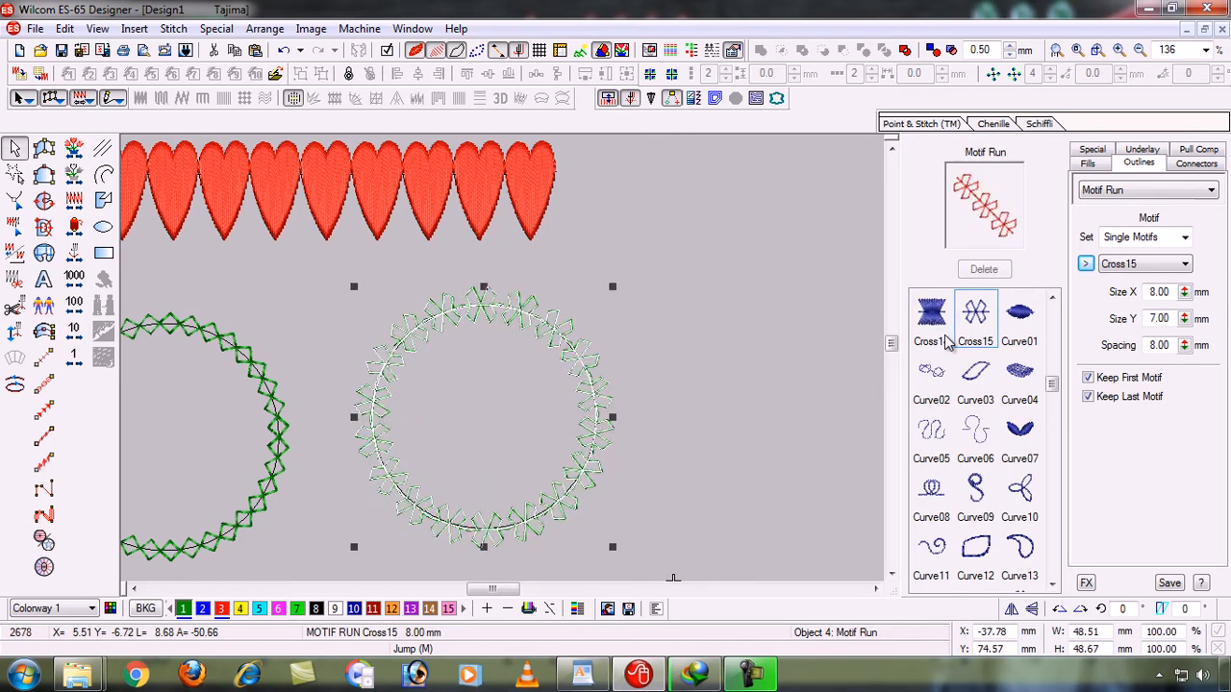
key(Right)
key(Right)
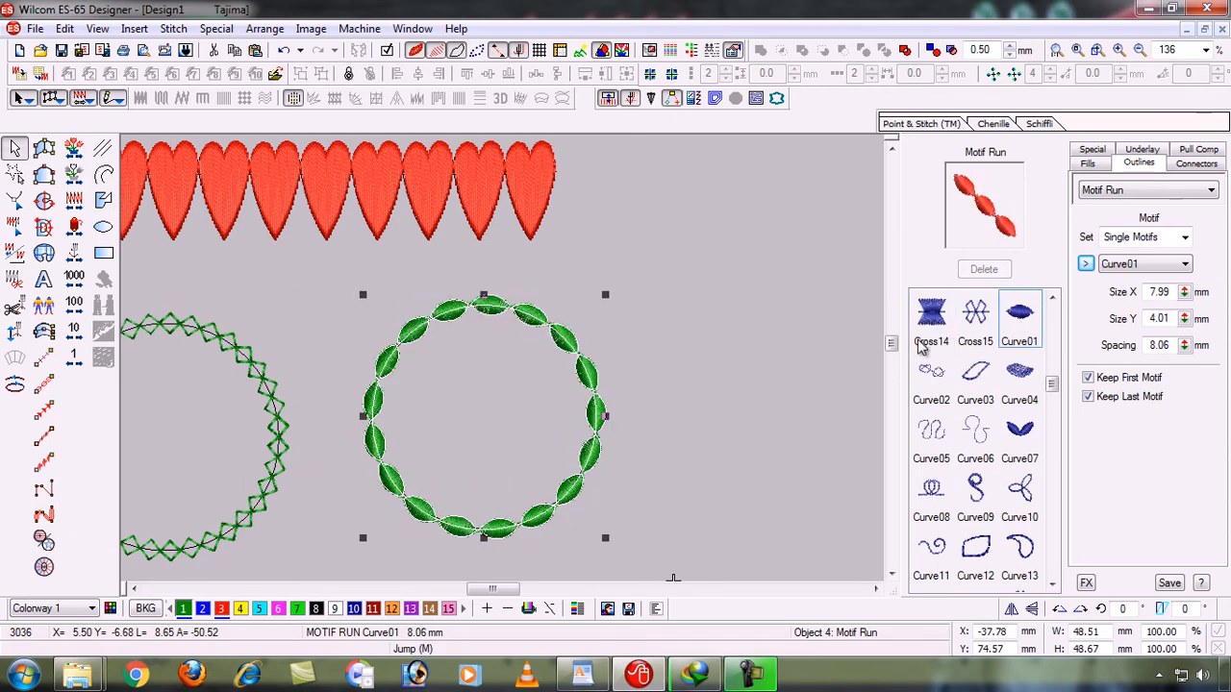
click(1086, 266)
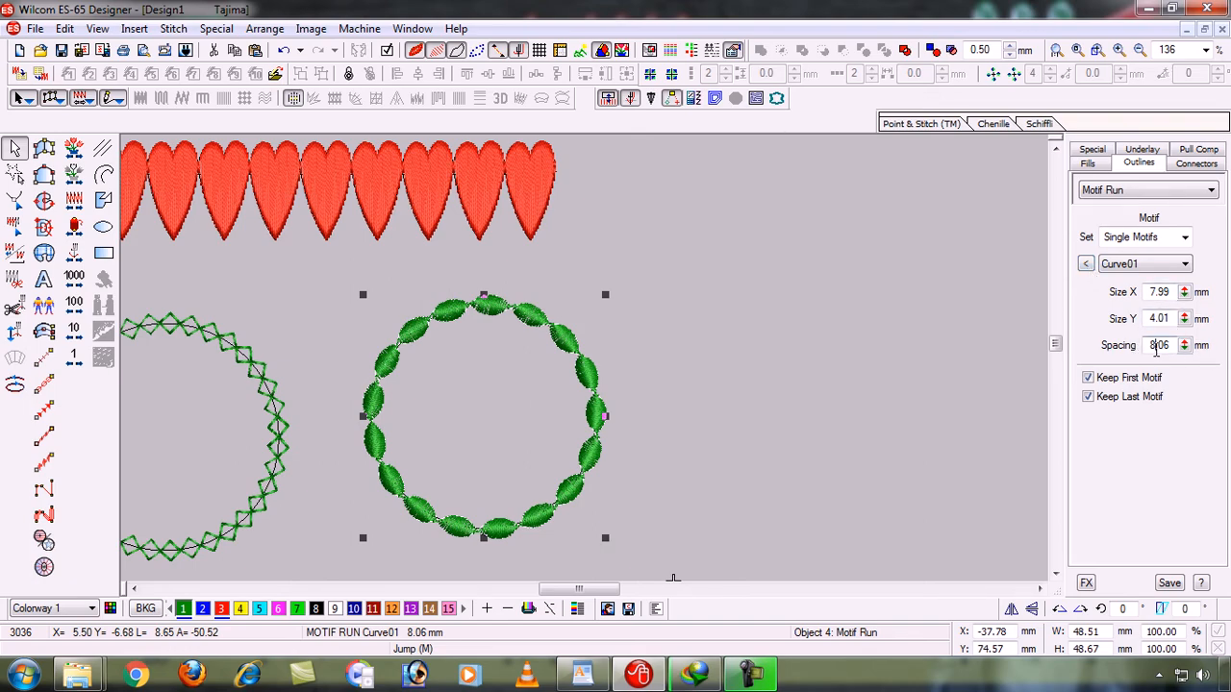
- Try motif spacings of 9.06 mm and 12 mm on the right circle's motif run
key(BackSpace)
text(9)
key(Return)
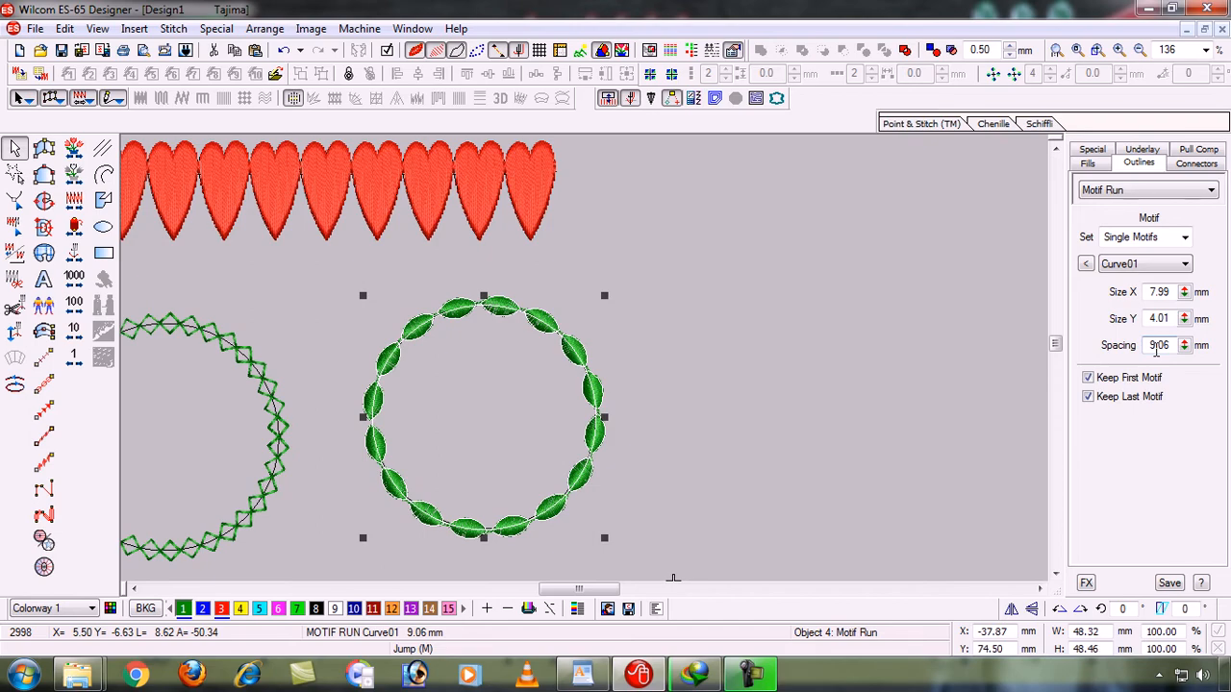
drag(1173, 346, 1141, 346)
text(12)
key(Return)
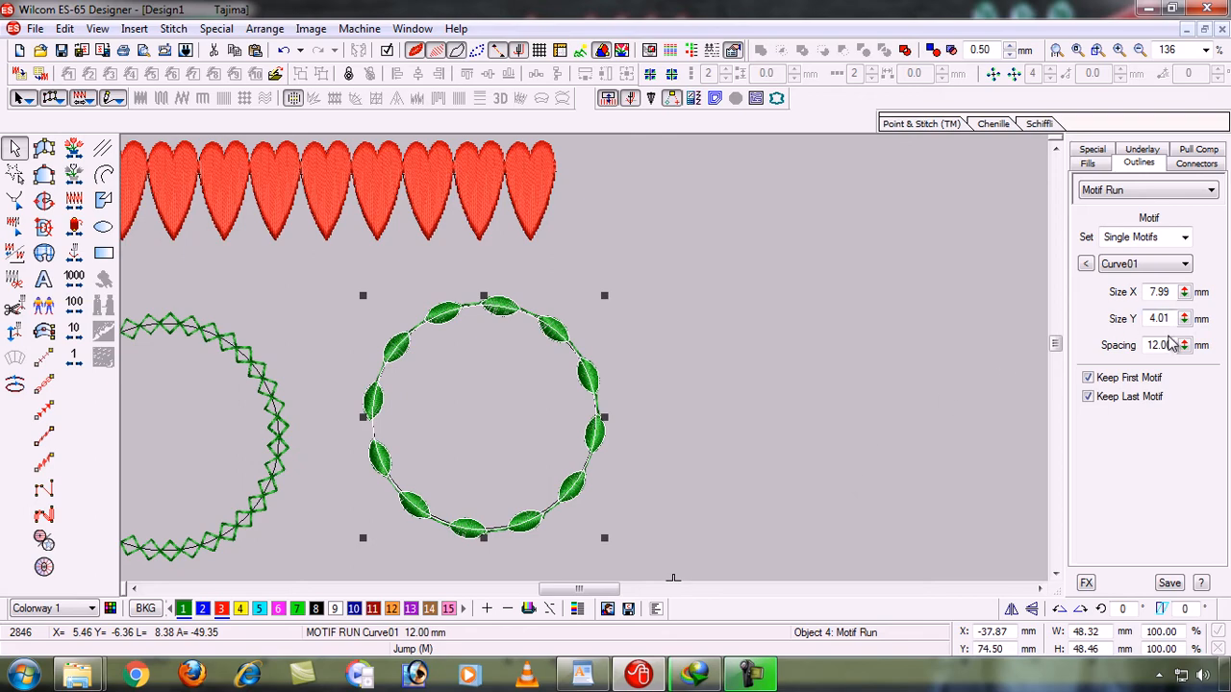
- Set the right circle's motif spacing to 10 mm
drag(1175, 344, 1120, 347)
text(10)
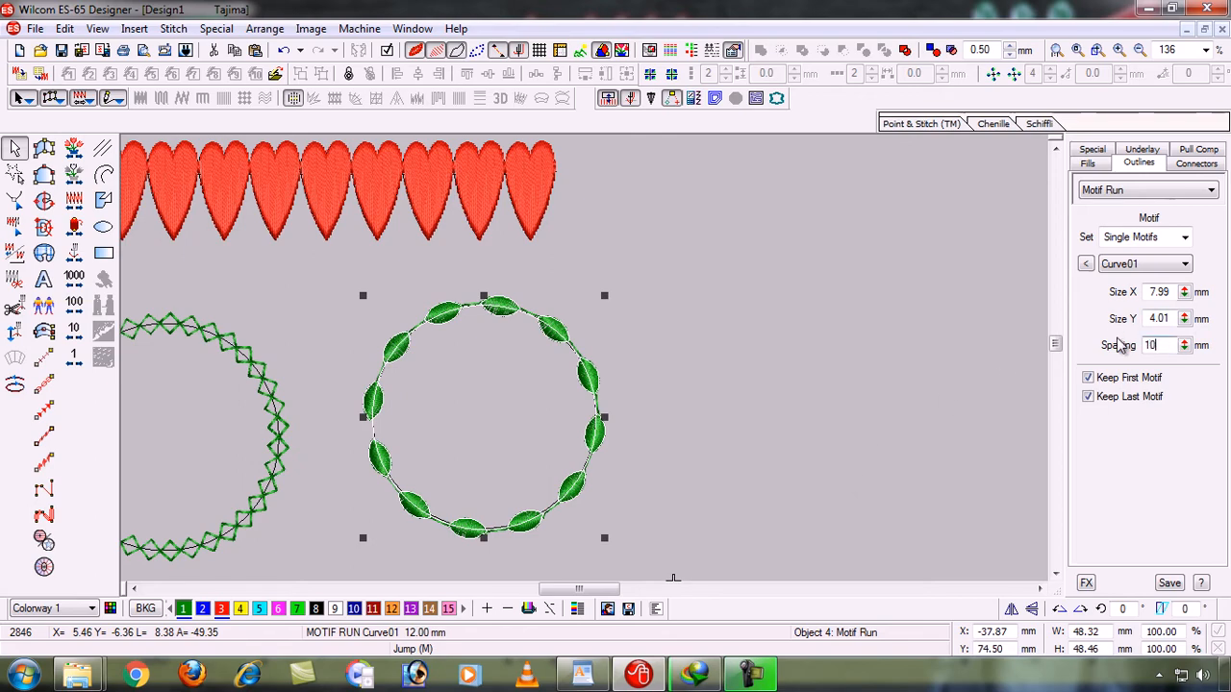
key(Return)
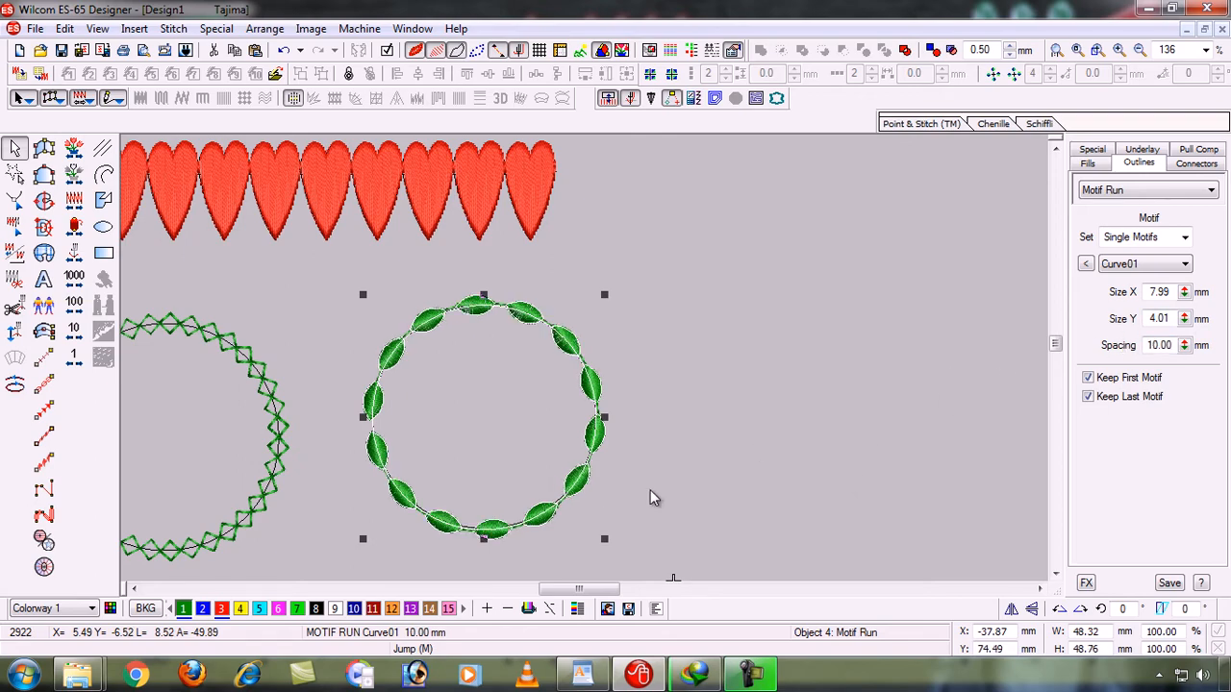
- Try black, yellow and red thread on the right circle's motif run, and recolor it blue with color 2
click(315, 609)
click(240, 609)
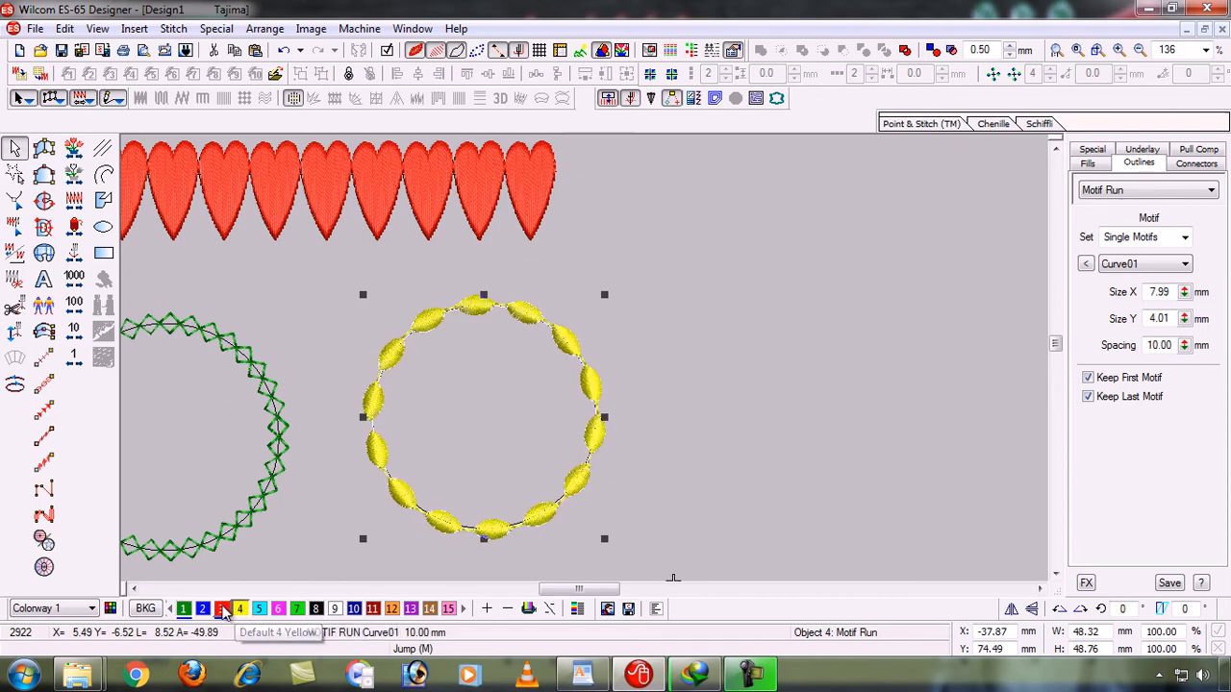
click(221, 609)
click(202, 608)
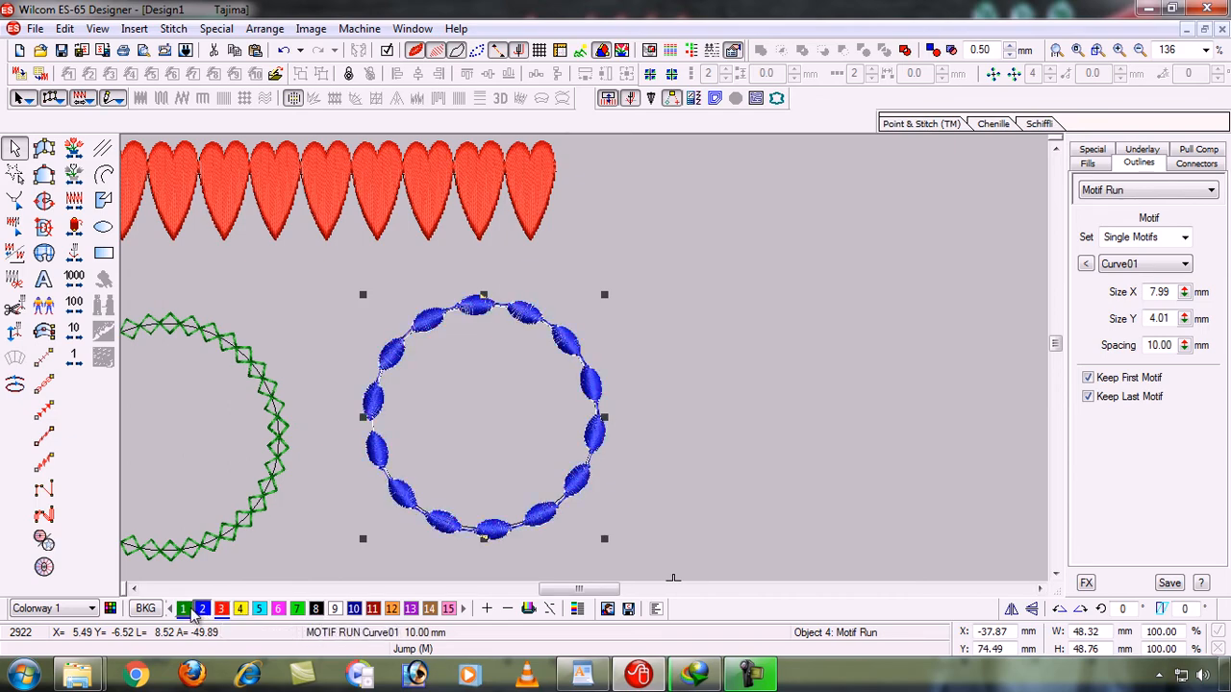
- Try zigzag motifs such as ZigZag27 and ZigZag26 on the left circle's motif run, and apply ZigZag29
click(134, 589)
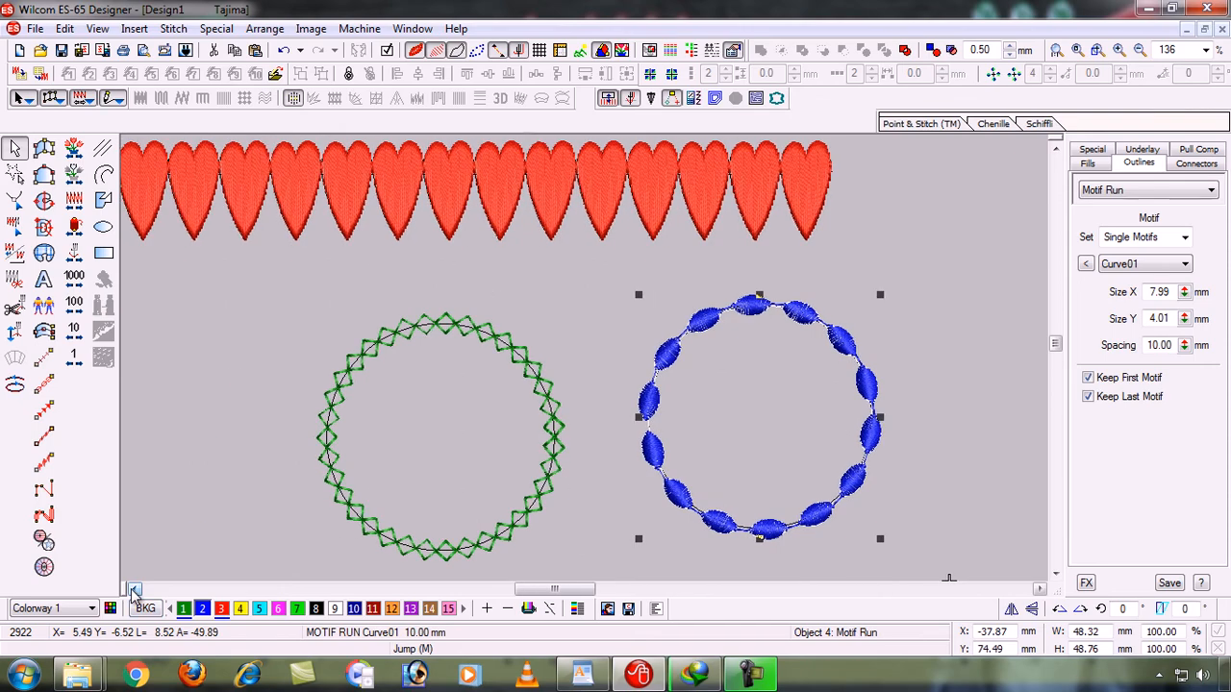
click(348, 380)
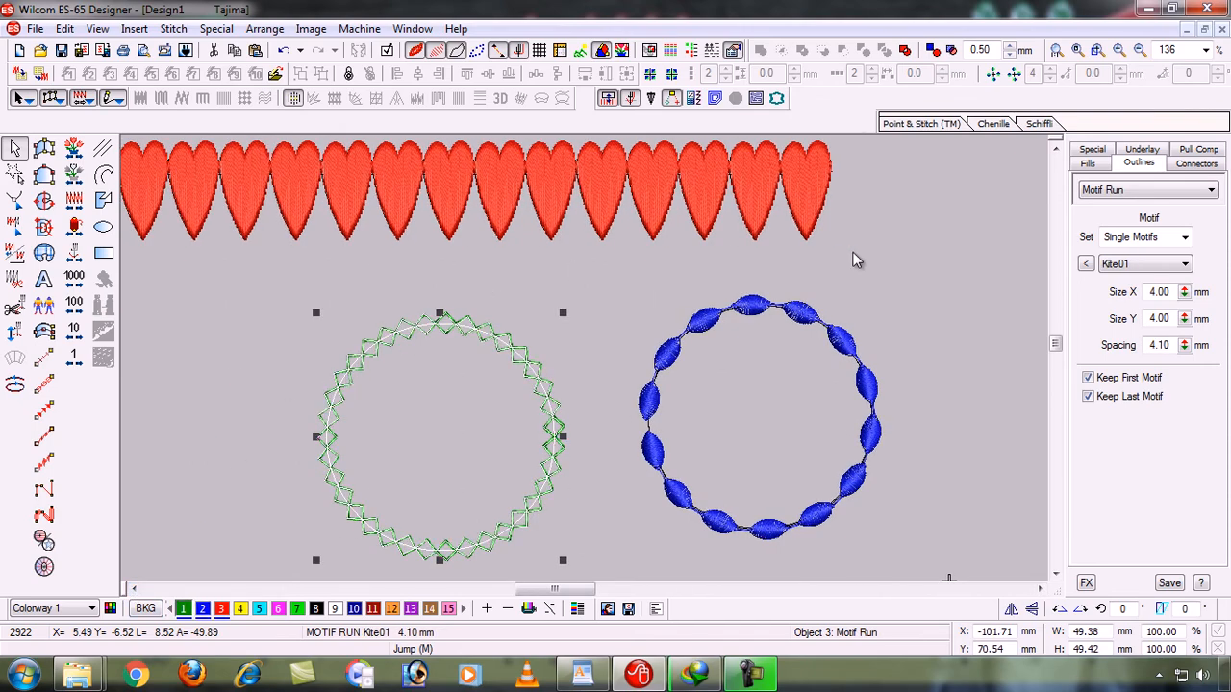
click(1087, 266)
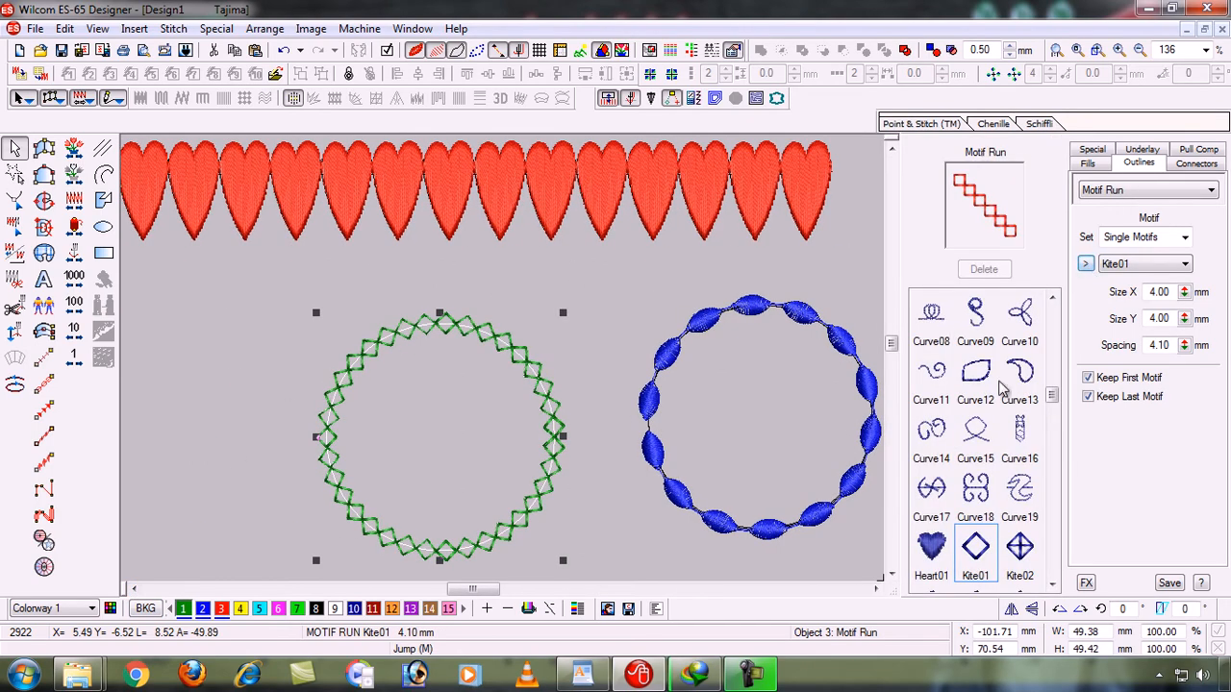
drag(1055, 402, 1052, 567)
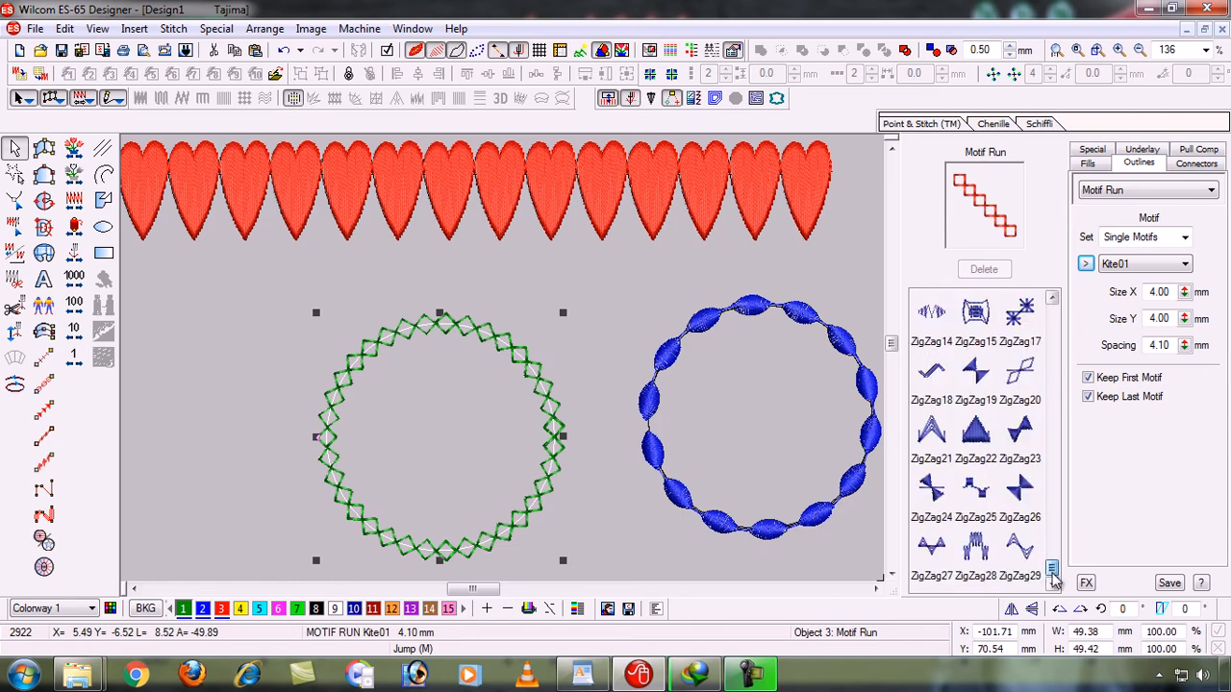
click(1035, 568)
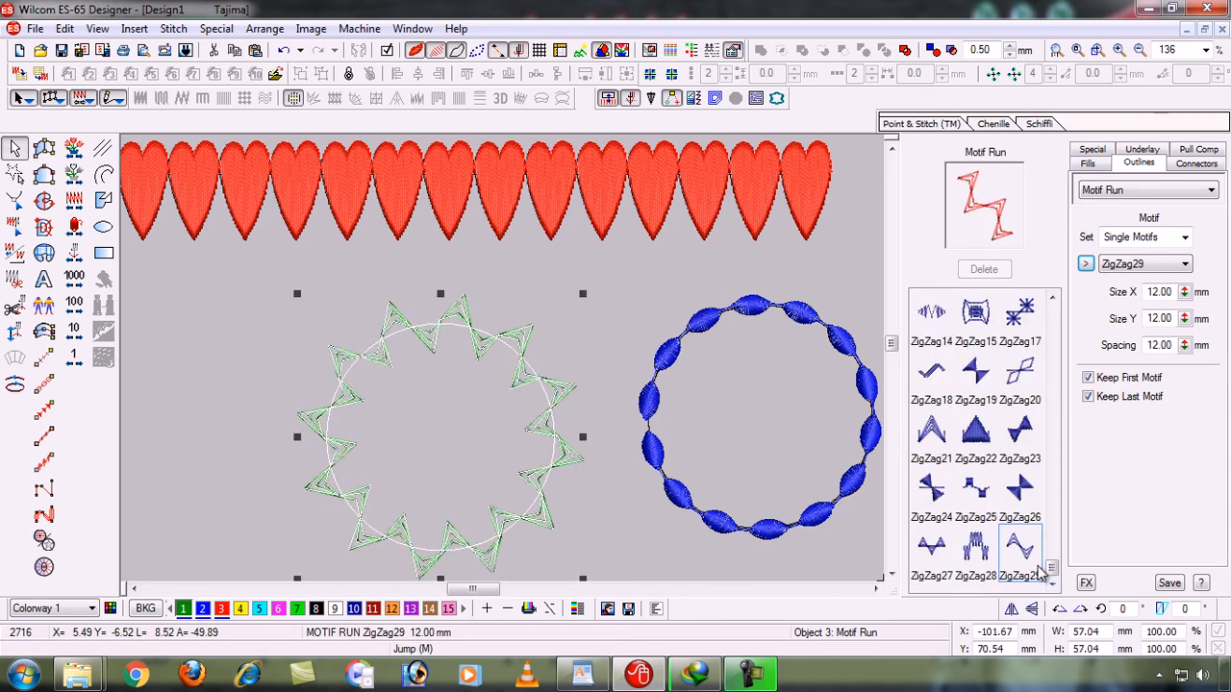
key(Left)
key(Left)
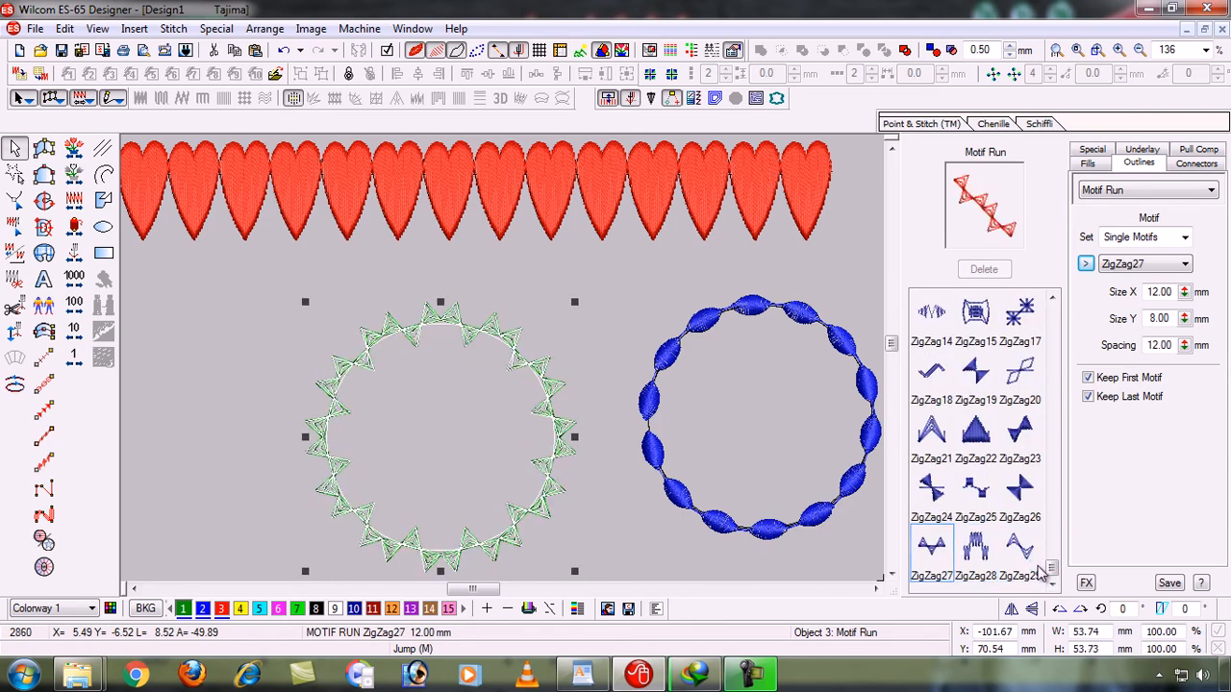
key(Left)
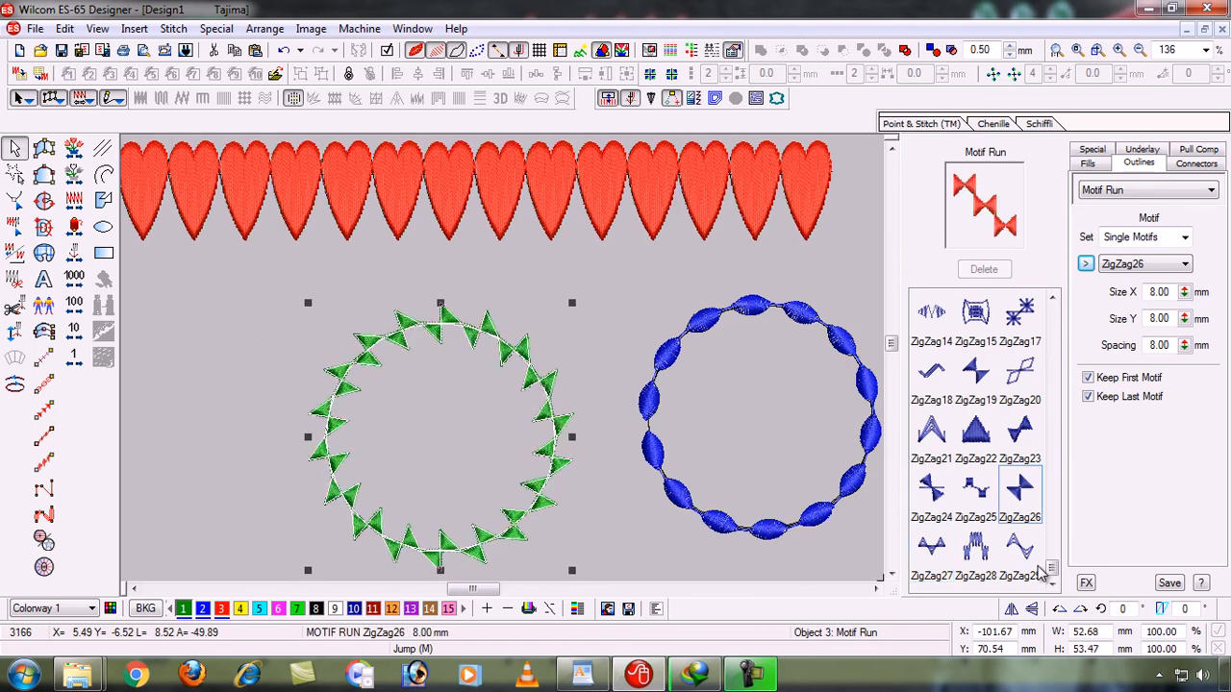
click(1039, 572)
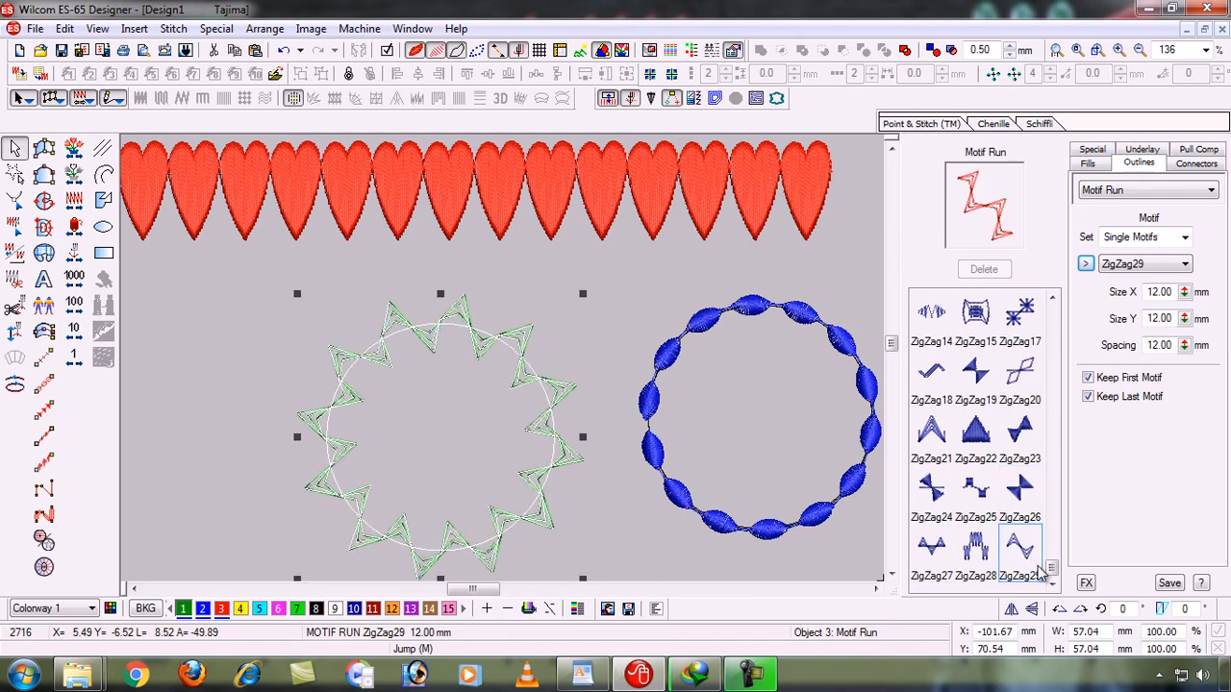
click(1085, 264)
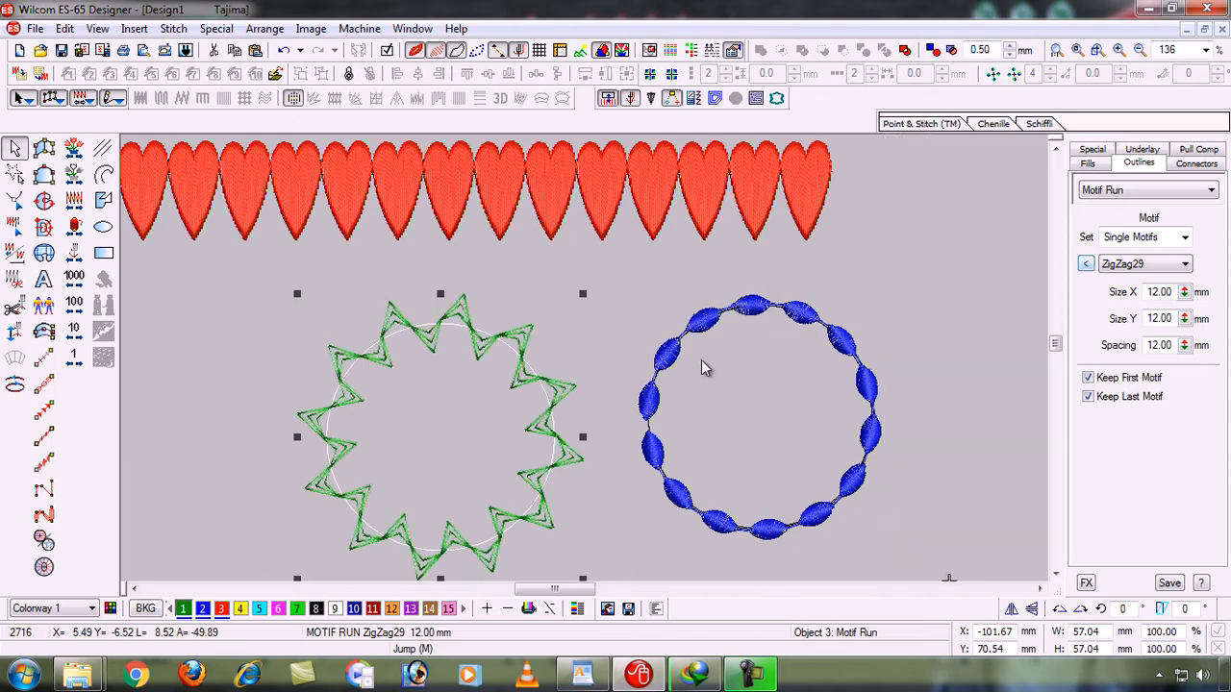
- Recolor the left circle's zigzag motif run blue with color 2, deselect it, and minimize the program window
click(554, 406)
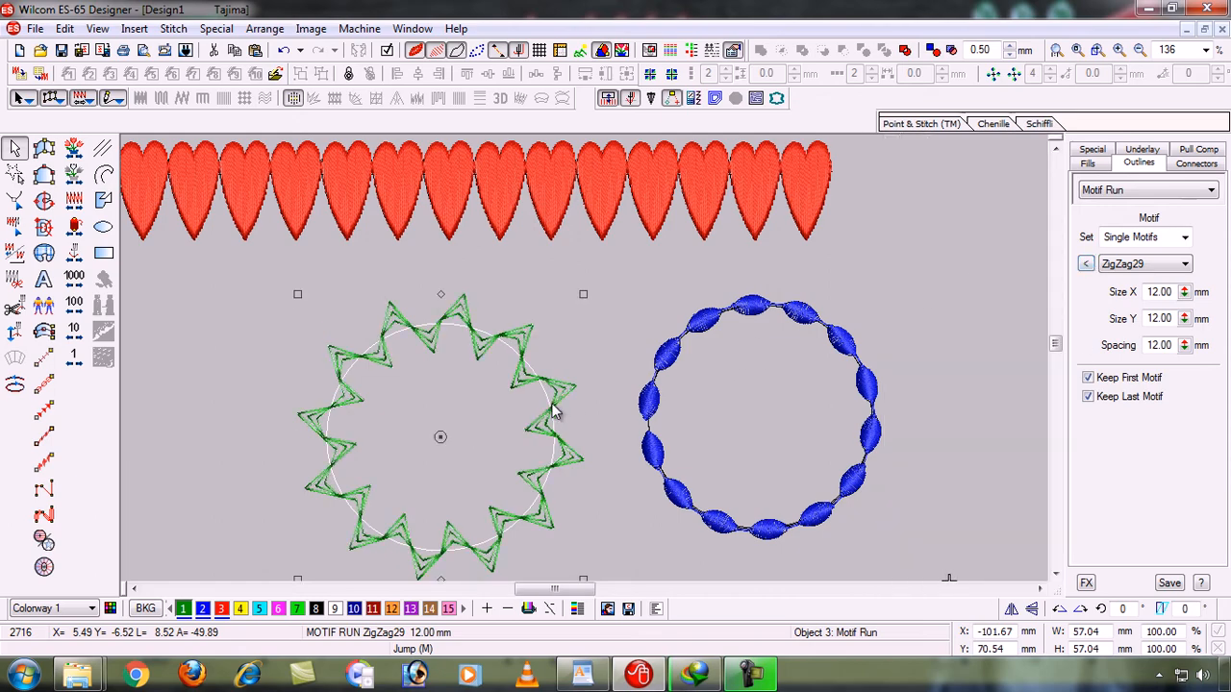
click(203, 608)
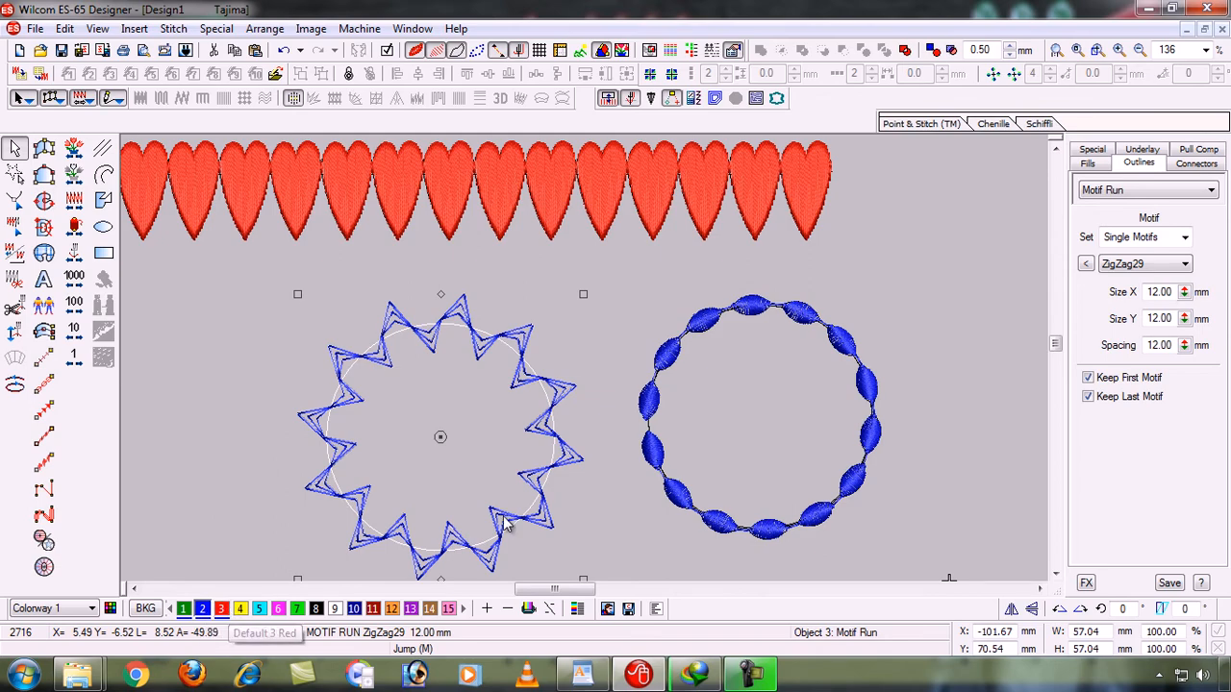
click(630, 515)
key(shift+z)
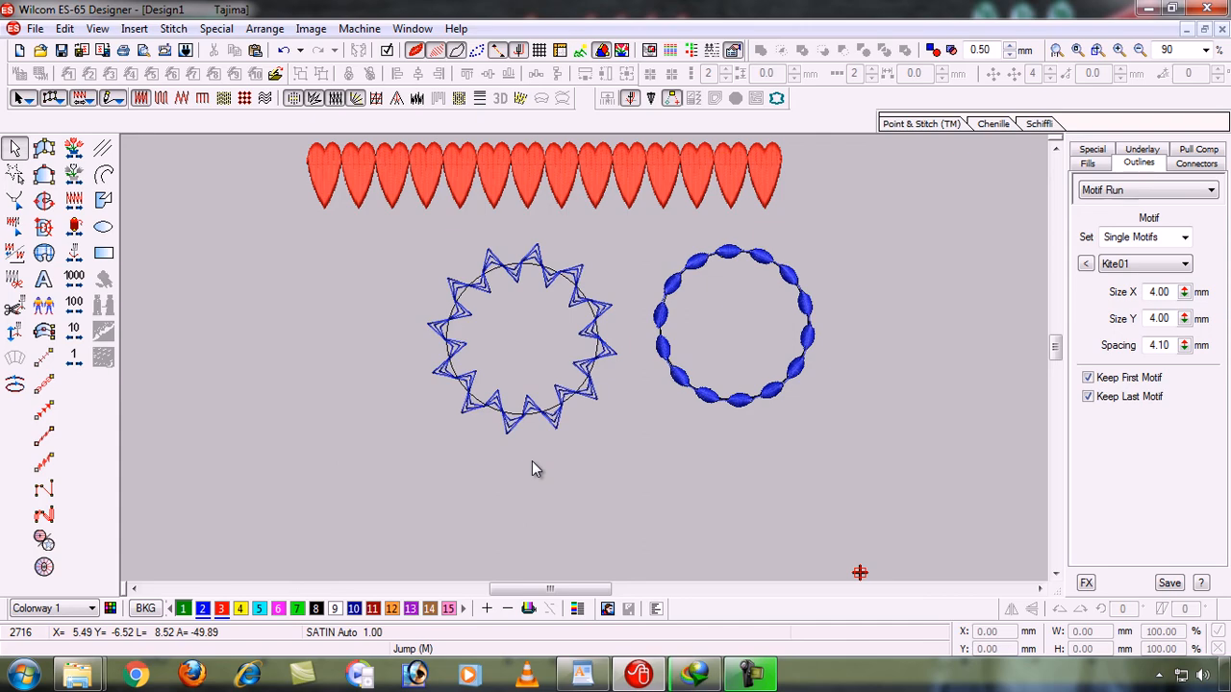
click(1151, 9)
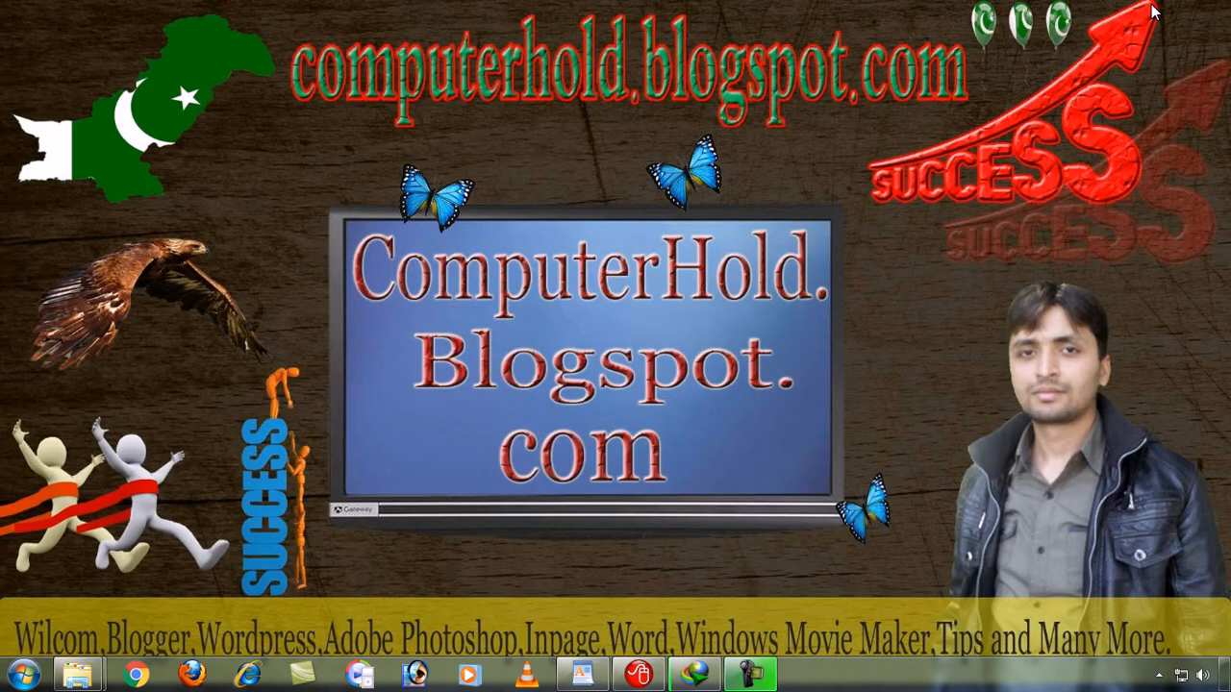